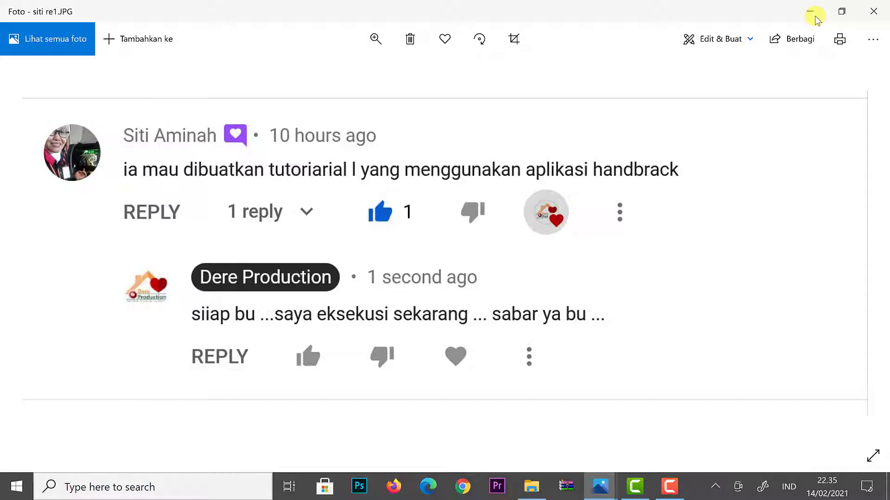
- Minimize the comment screenshot and view the handbrake-logo.jpg image before minimizing it too
left_click(813, 11)
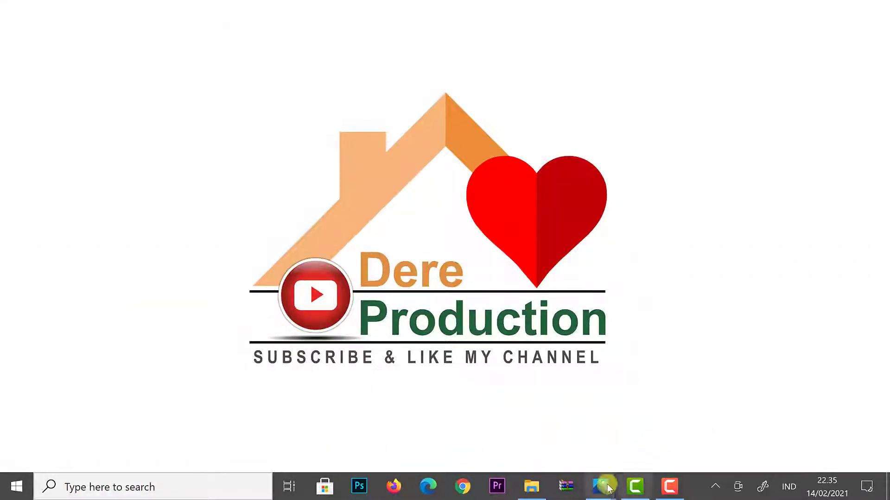
mouse_move(608, 487)
left_click(652, 440)
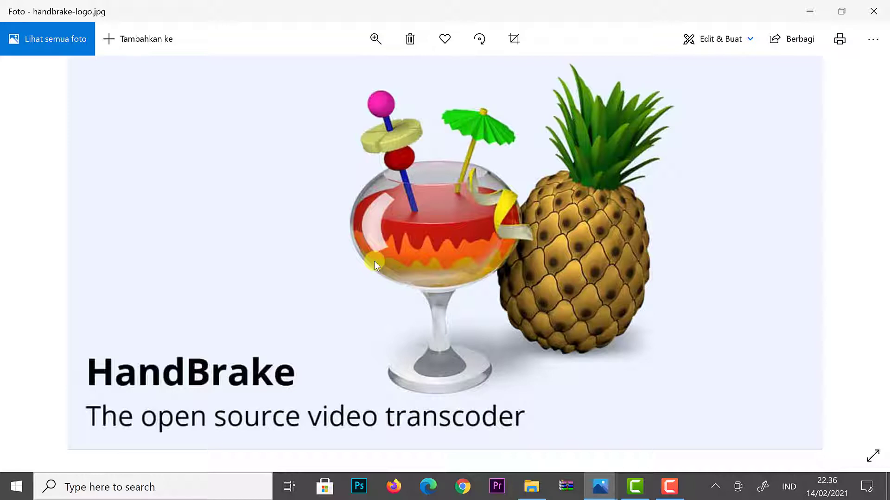
left_click(811, 12)
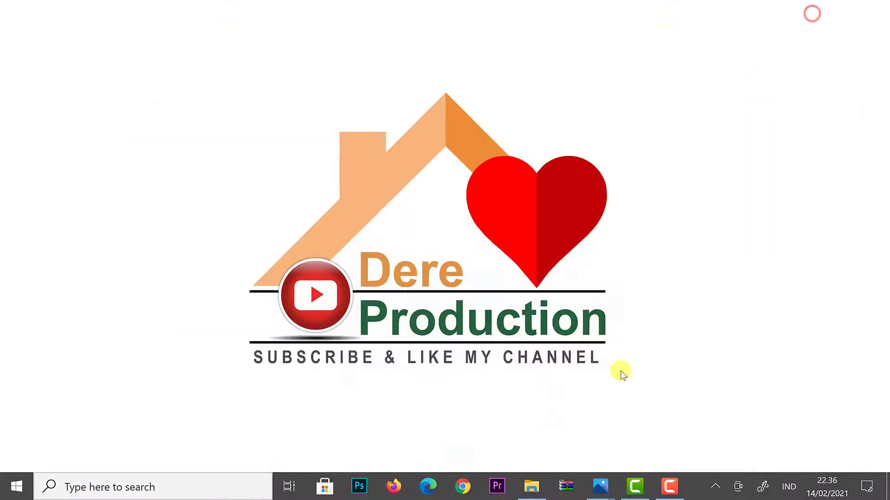
- Open a new File Explorer window and go to the Videos folder
left_click(531, 487)
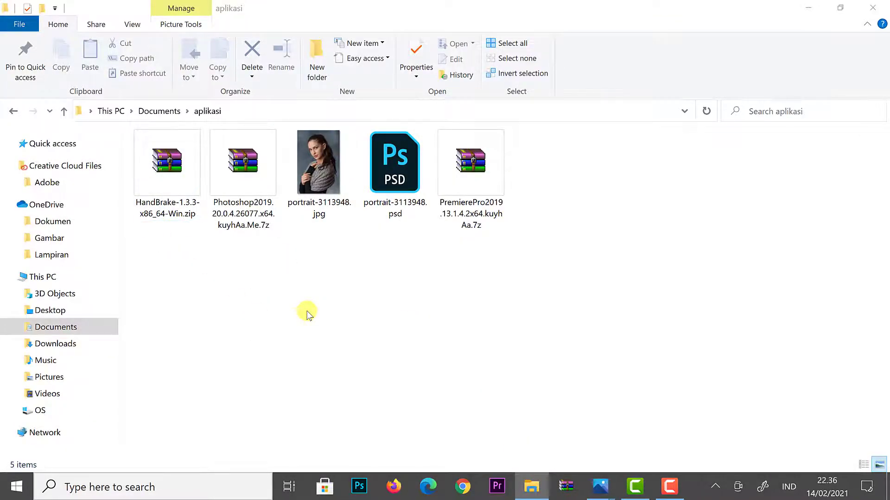
key("super+e")
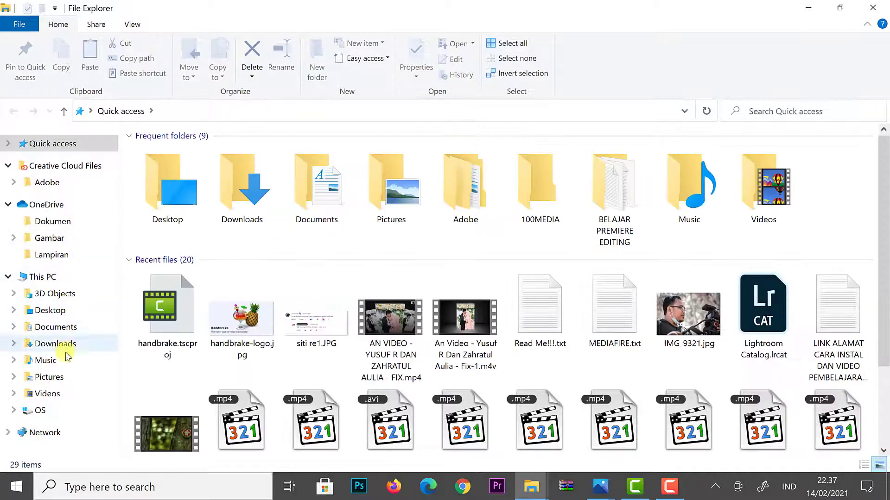
left_click(61, 362)
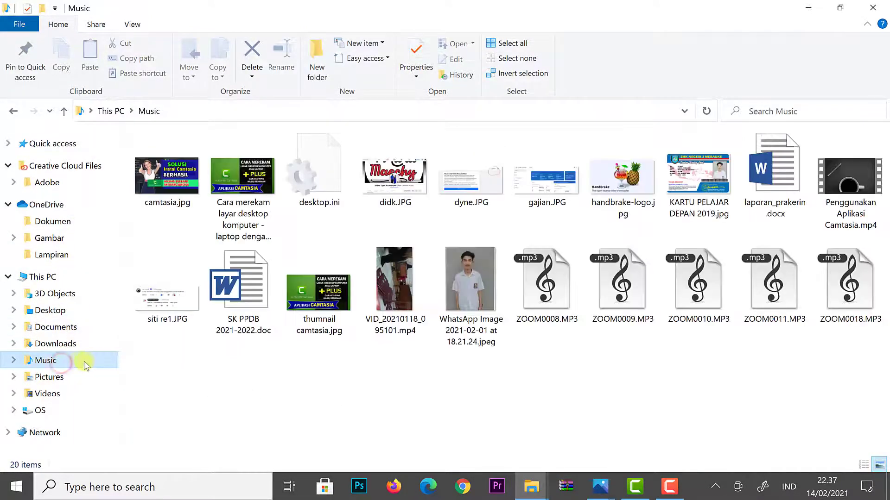
left_click(59, 375)
left_click(55, 395)
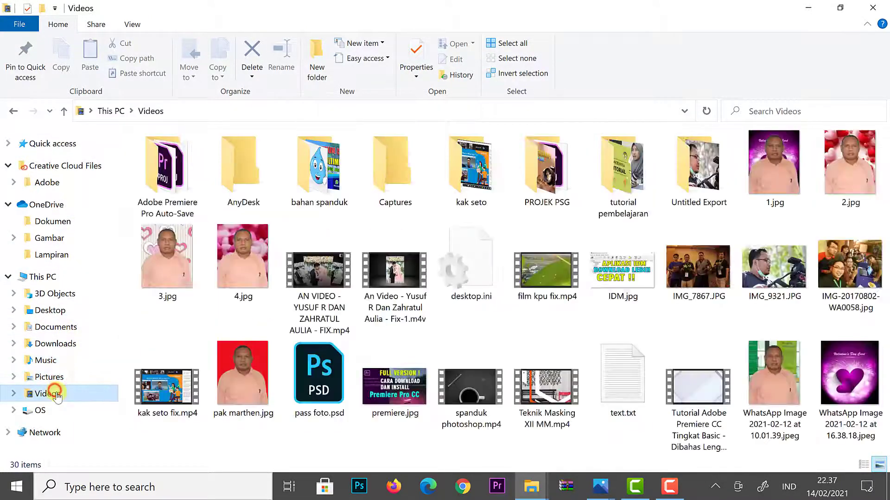
- Check the file size of the original wedding video (the "FIX.mp4" file) in its properties, then close them
left_click(337, 261)
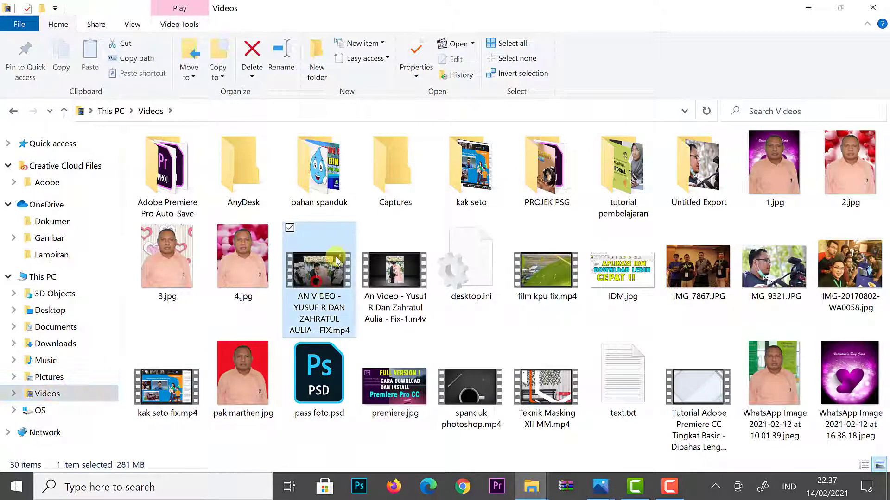
right_click(315, 290)
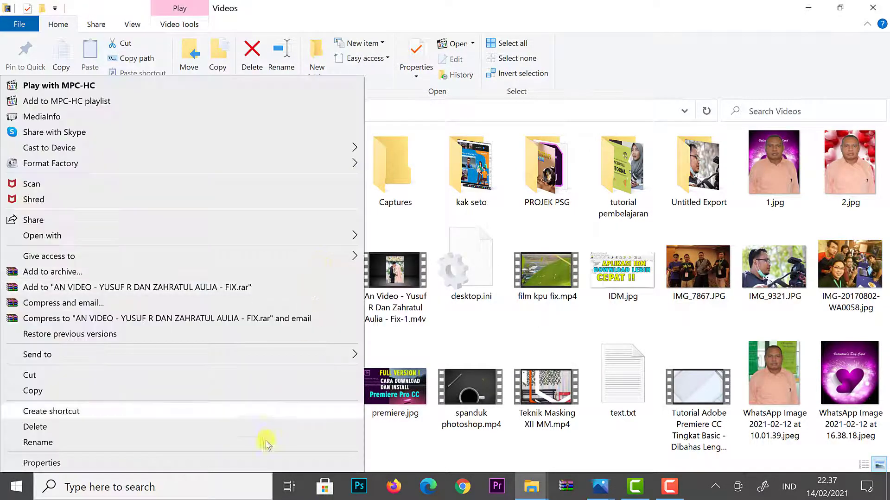
left_click(258, 462)
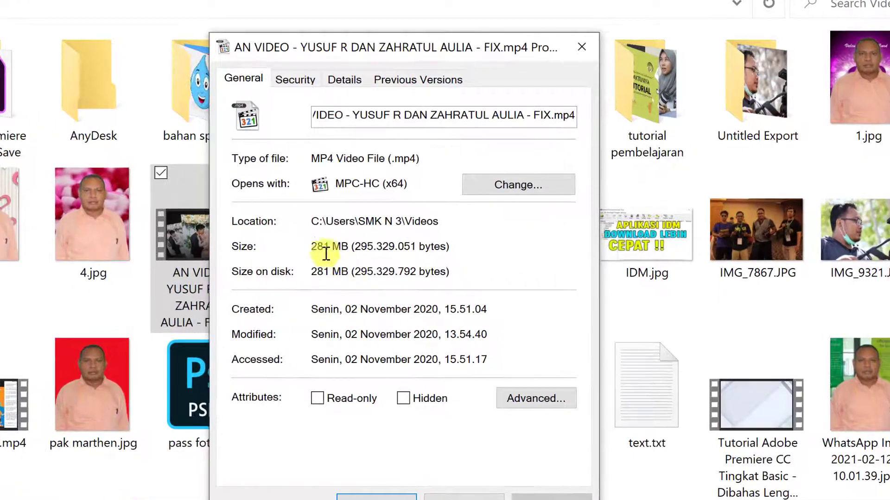
left_click_drag(324, 252, 356, 254)
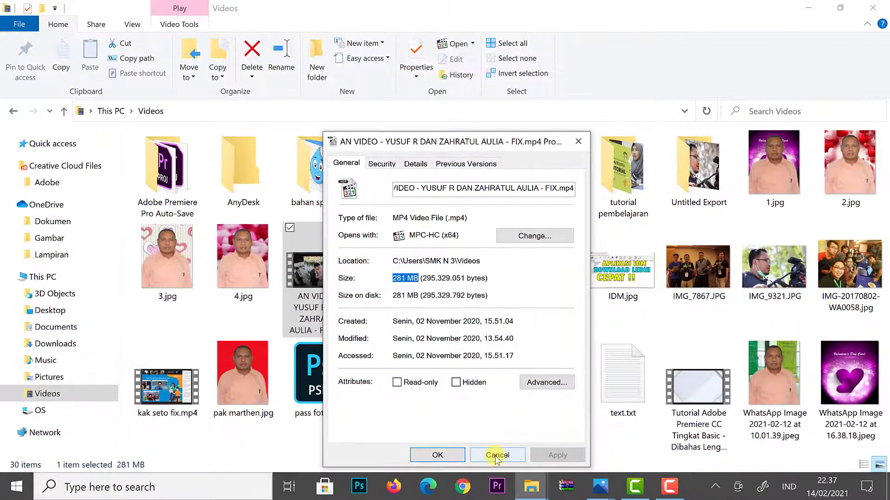
left_click(463, 499)
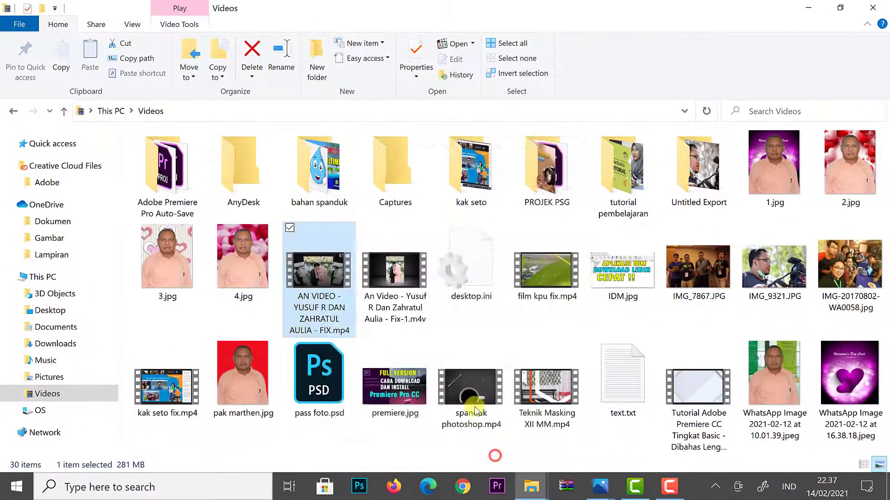
- Check the file size of the converted wedding video (the "Fix-1.m4v" file) in its properties, then close them
right_click(409, 277)
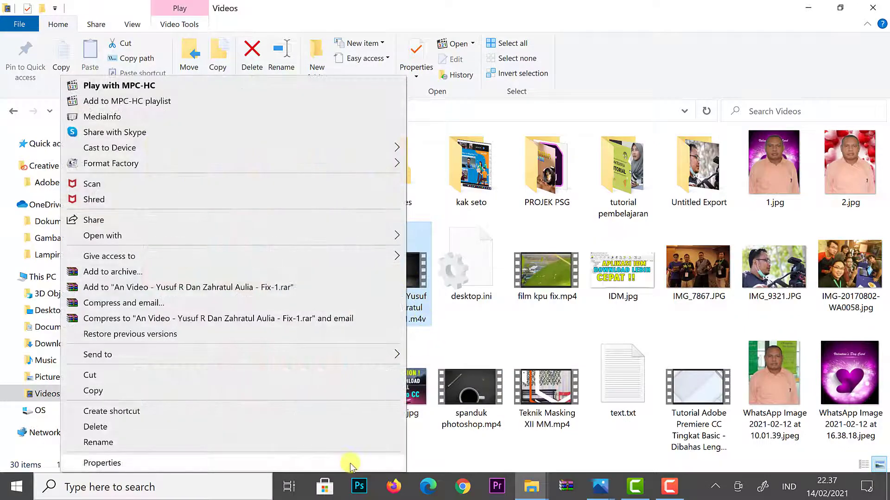
left_click(347, 463)
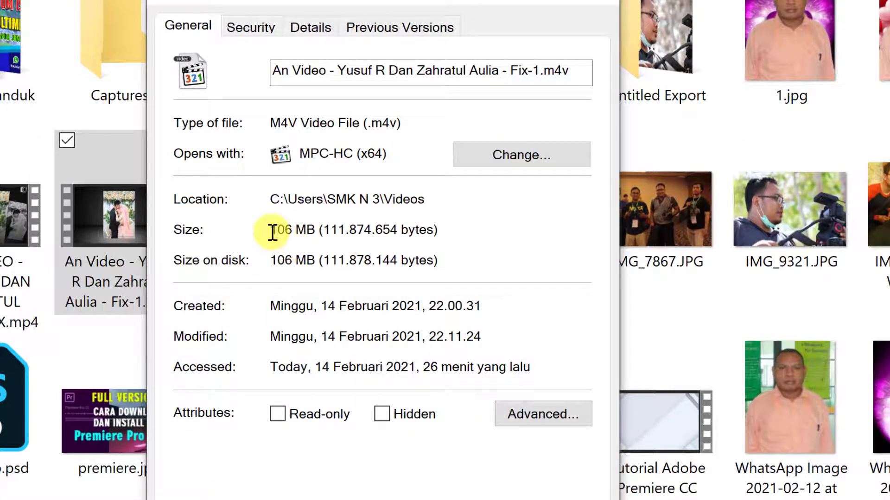
left_click_drag(271, 230, 316, 232)
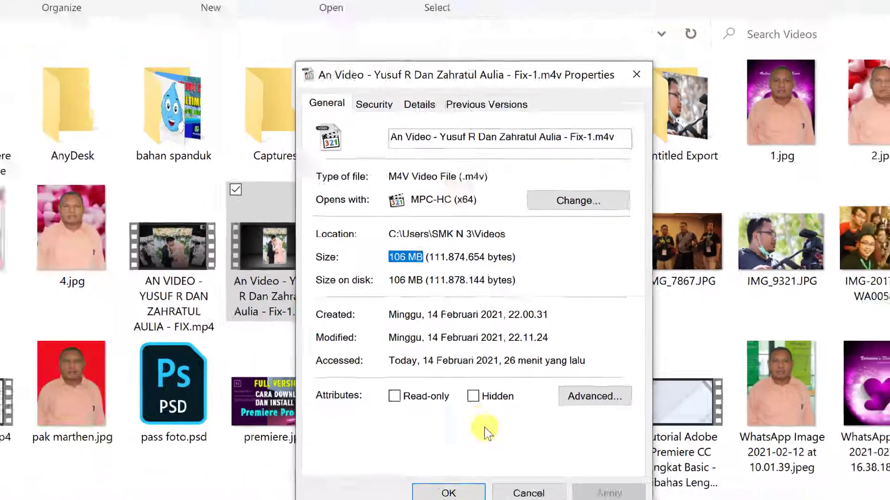
left_click(529, 494)
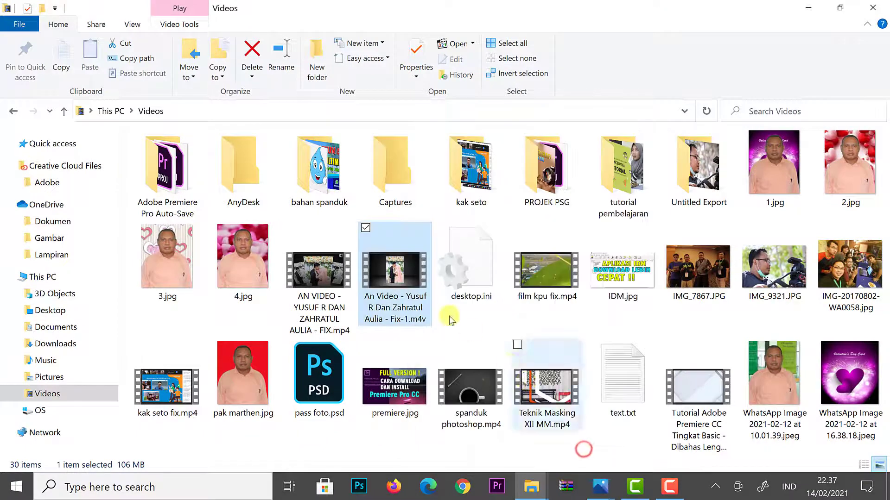
- Play the original MP4 wedding video to judge its picture quality, then close the player
left_click(328, 272)
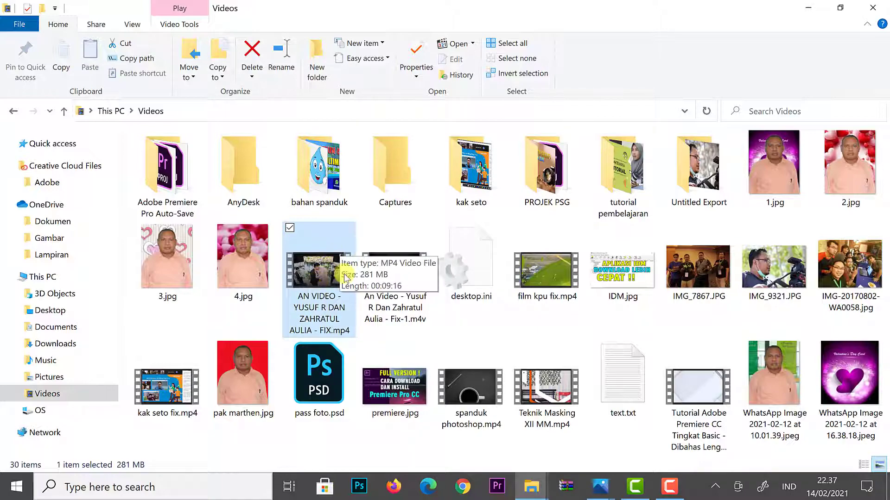
double_click(315, 273)
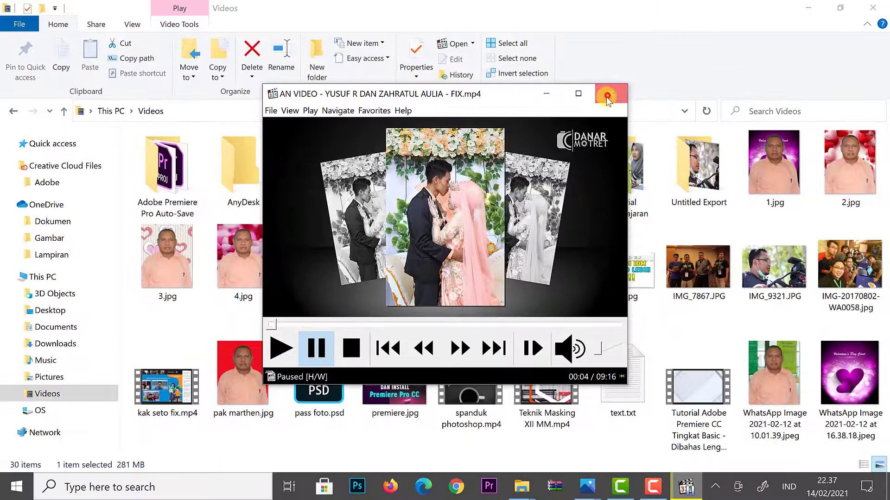
left_click(652, 23)
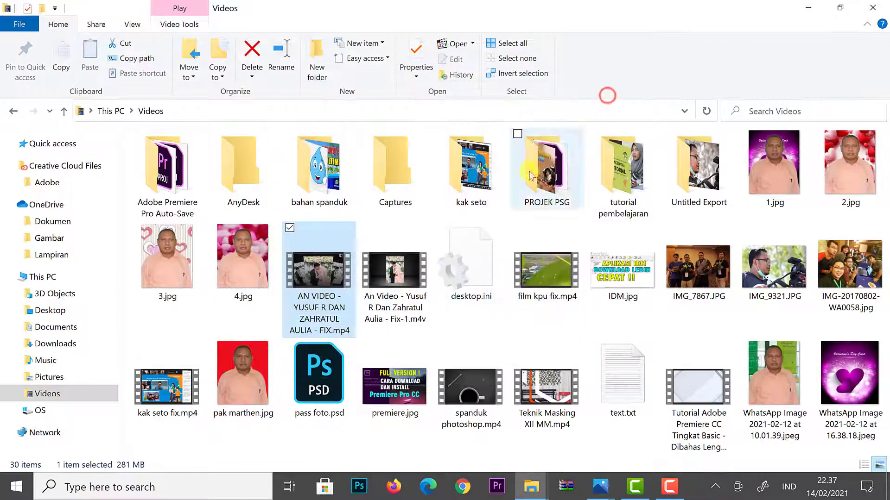
- Play the converted M4V wedding video to compare its picture quality, then close the player
left_click(381, 273)
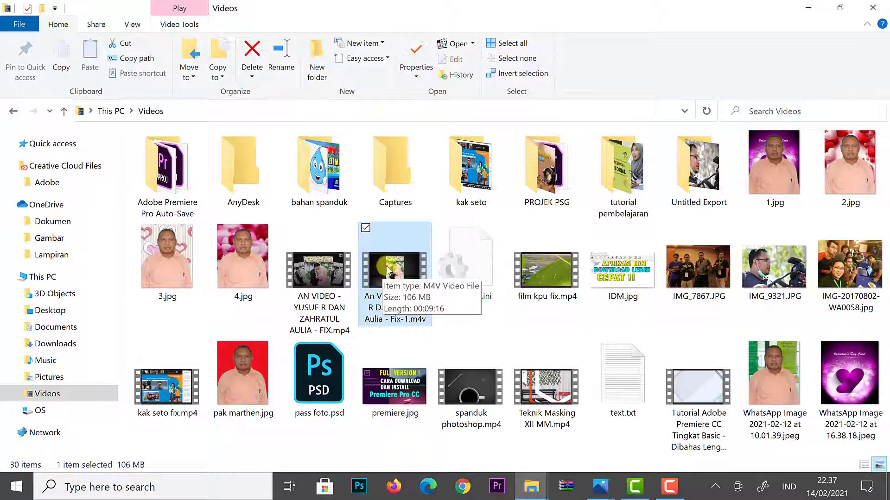
double_click(383, 273)
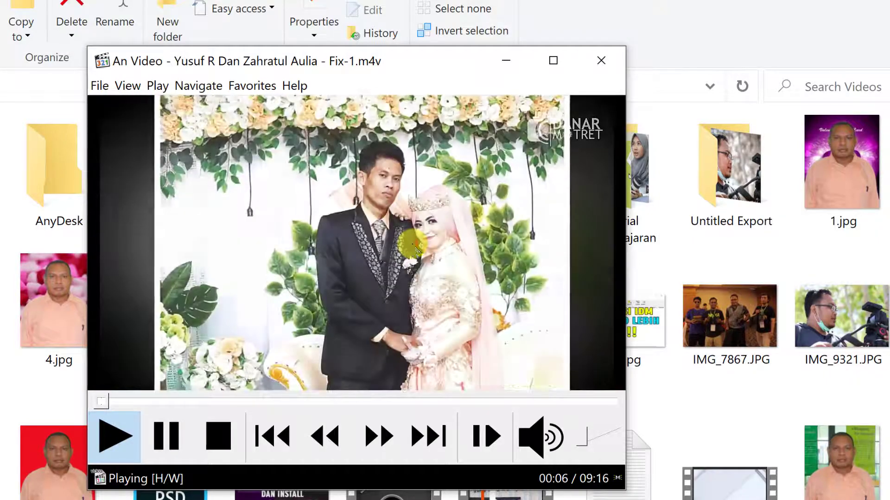
left_click(411, 243)
left_click(411, 243)
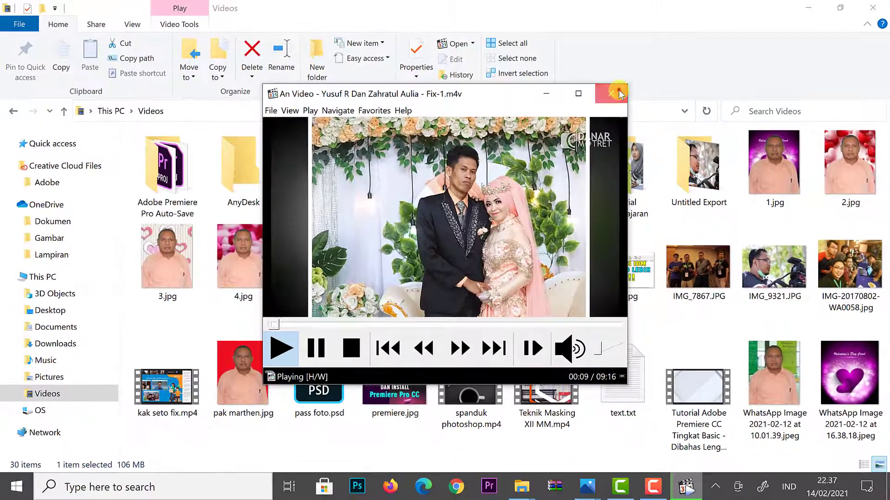
left_click(609, 87)
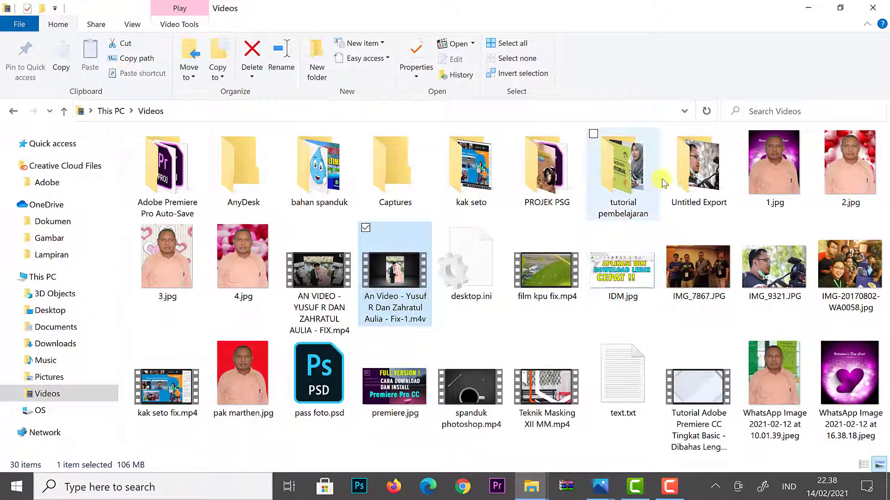
- Minimize the Videos folder window and bring the handbrake-logo.jpg image back into view
left_click(807, 9)
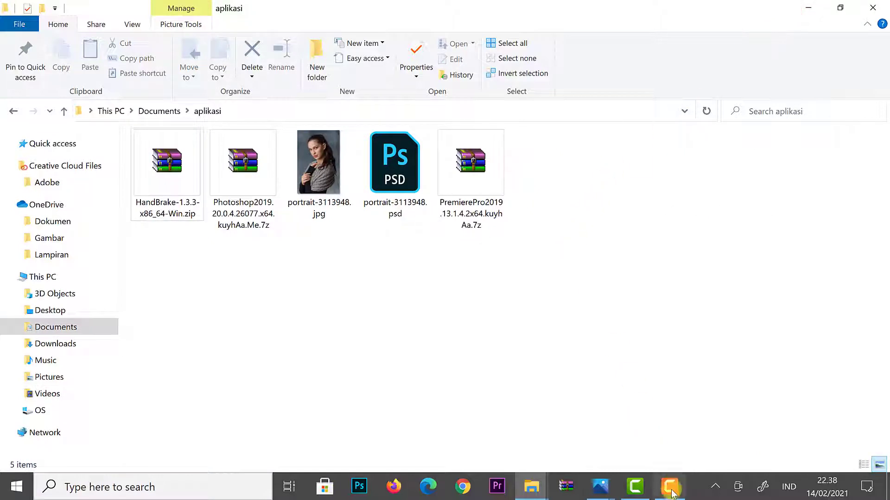
left_click(605, 485)
left_click(629, 448)
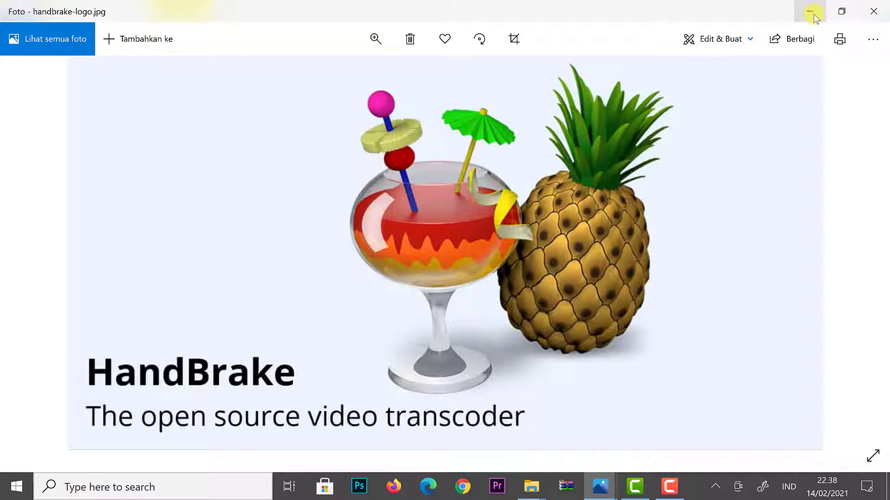
- In the aplikasi folder, extract HandBrake-1.3.3-x86_64-Win.zip into its own folder named HandBrake-1.3.3-x86_64-Win
mouse_move(529, 498)
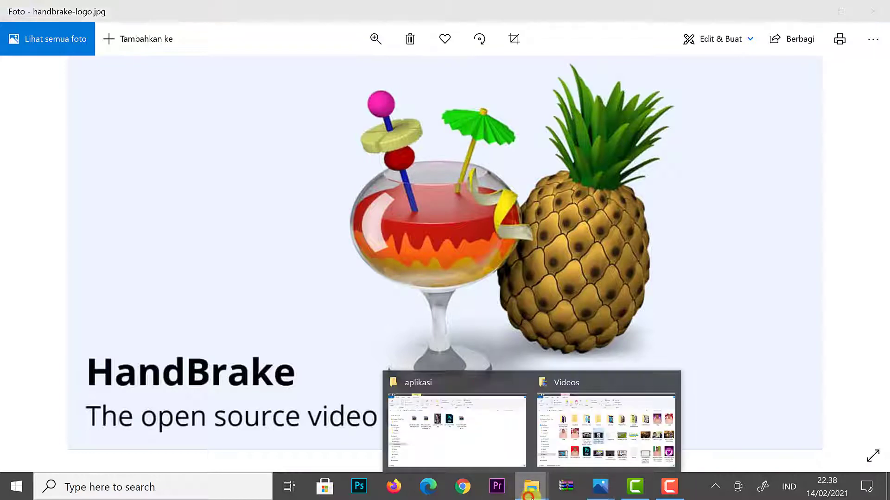
left_click(448, 423)
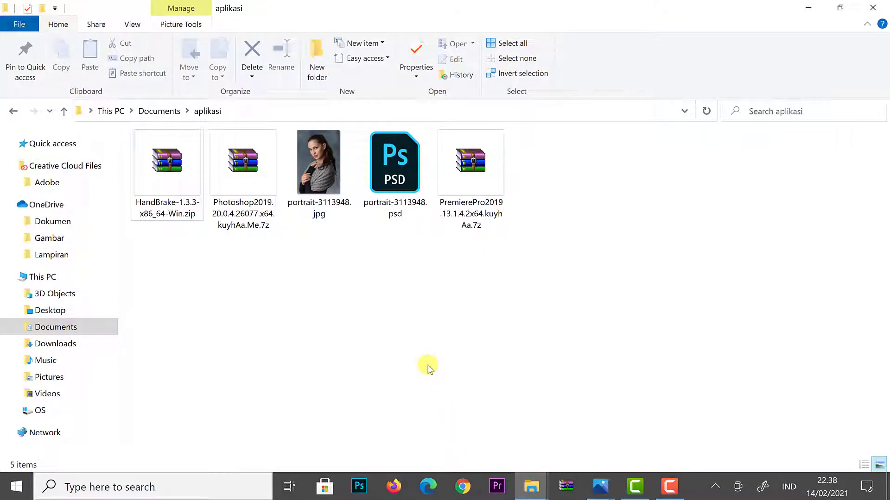
left_click(167, 176)
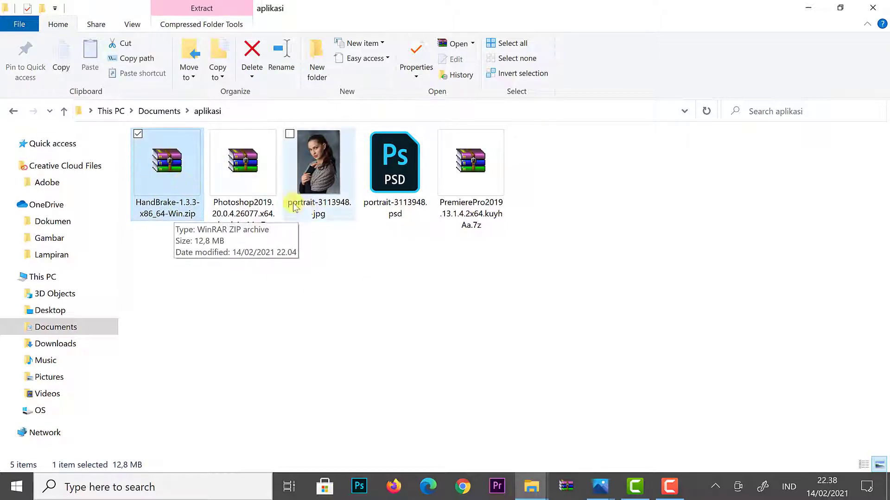
right_click(171, 163)
left_click(299, 243)
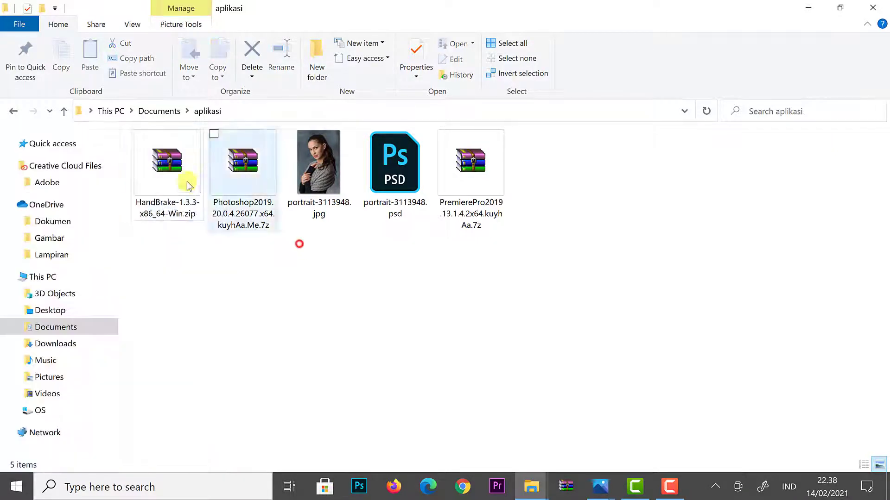
left_click(188, 185)
right_click(175, 172)
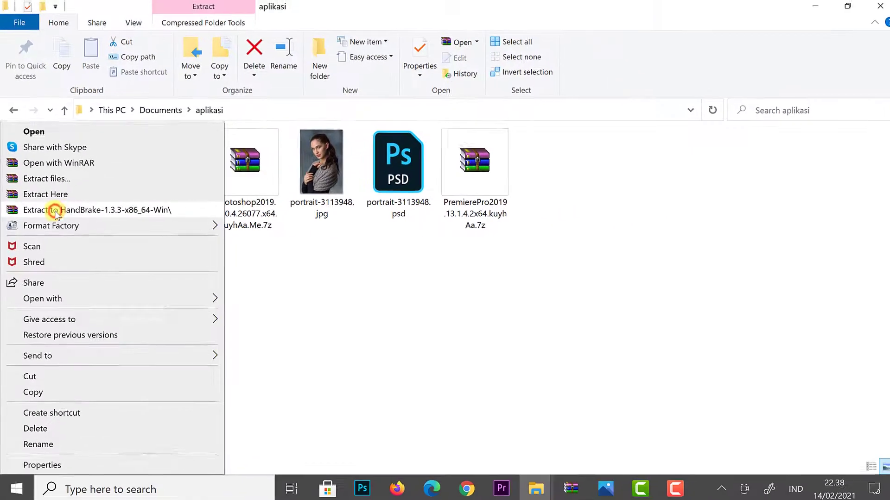
left_click(68, 210)
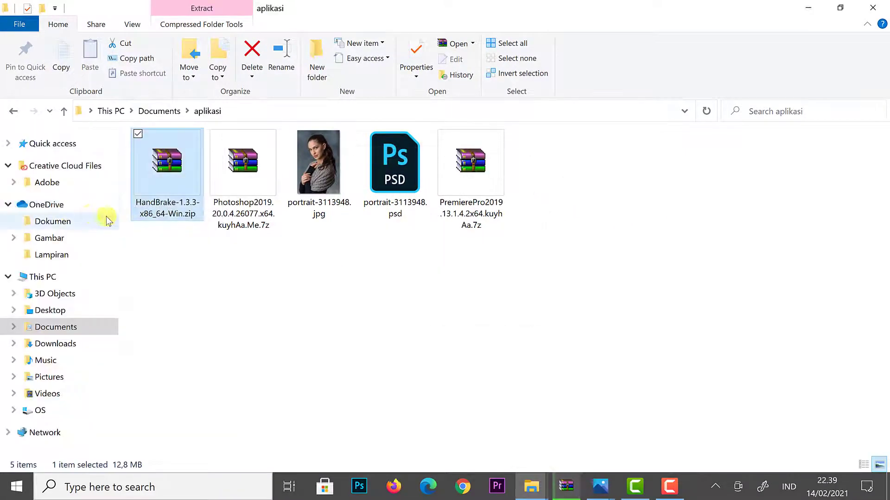
left_click(307, 299)
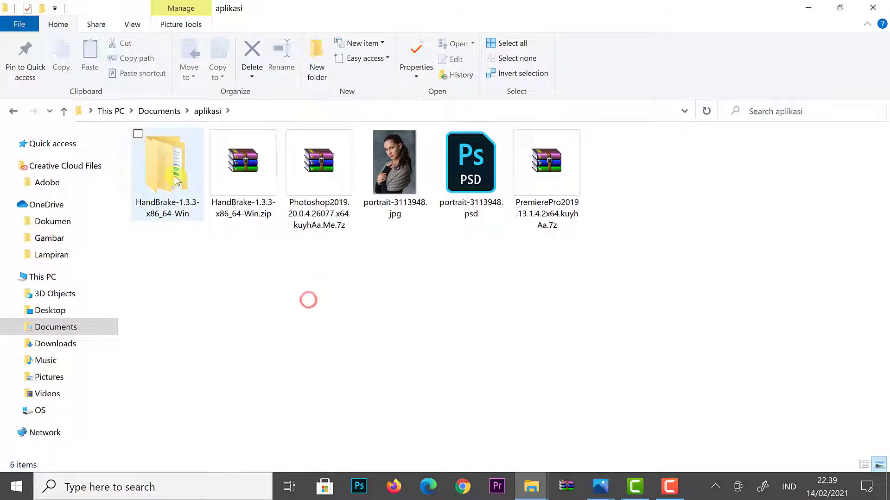
- Open the extracted HandBrake-1.3.3-x86_64-Win folder and its nested subfolder to reach the HandBrake installer
left_click(167, 178)
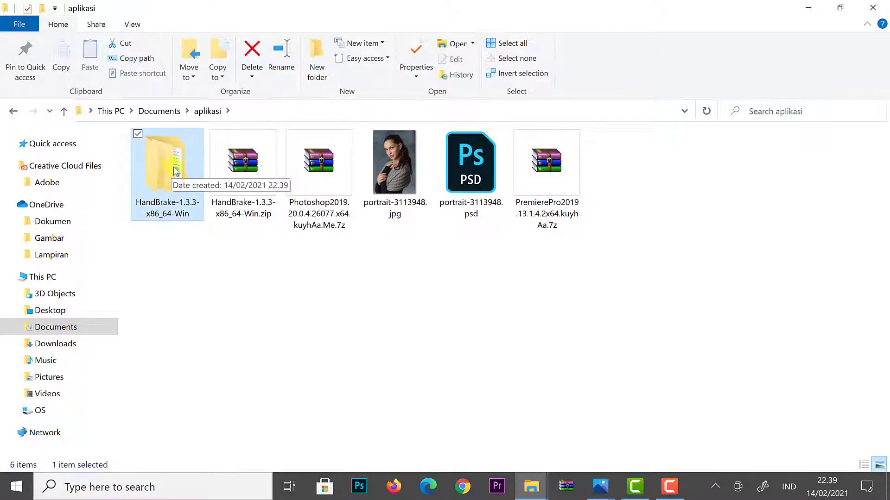
double_click(169, 161)
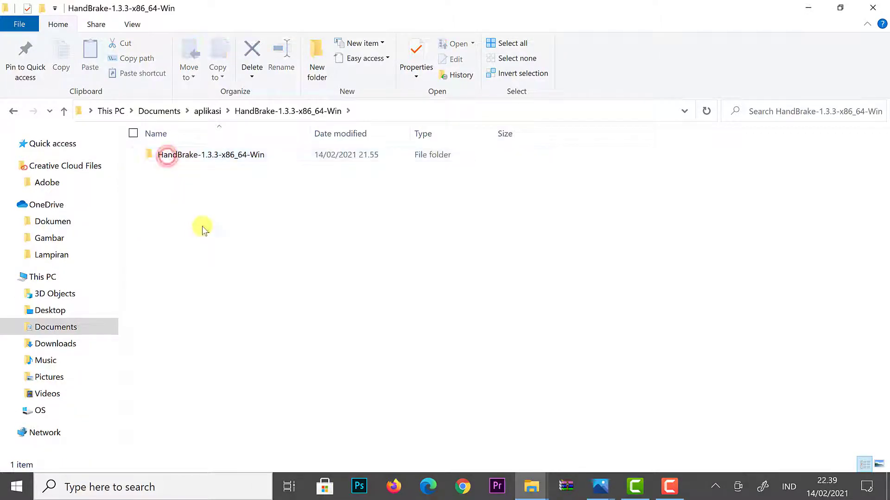
double_click(227, 160)
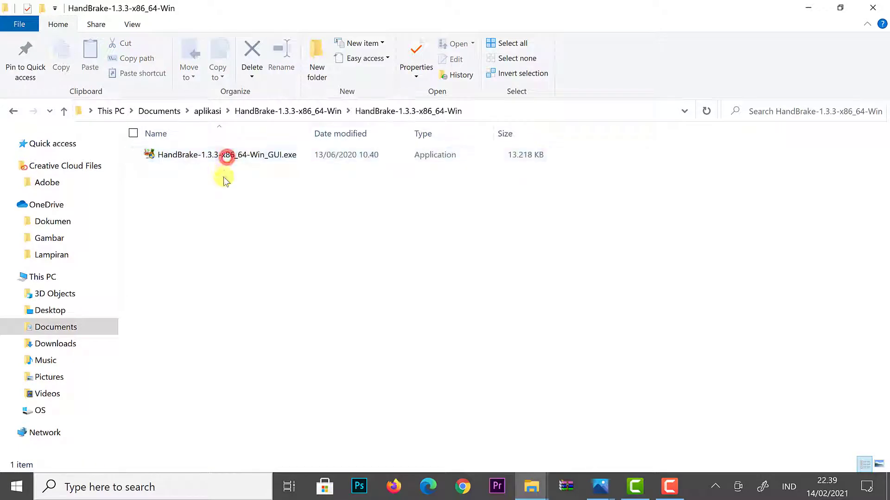
- Run HandBrake-1.3.3-x86_64-Win_GUI.exe and install HandBrake 1.3.3 in C:\Program Files\HandBrake, completing the setup
left_click(287, 159)
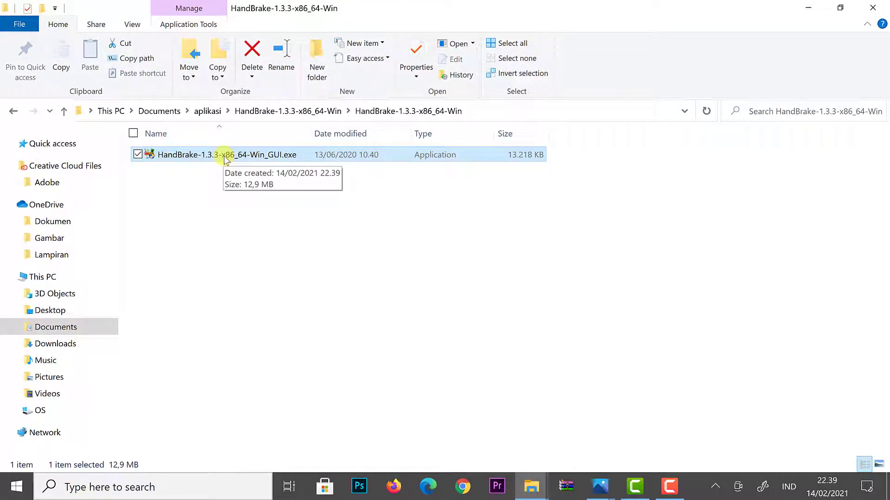
double_click(224, 157)
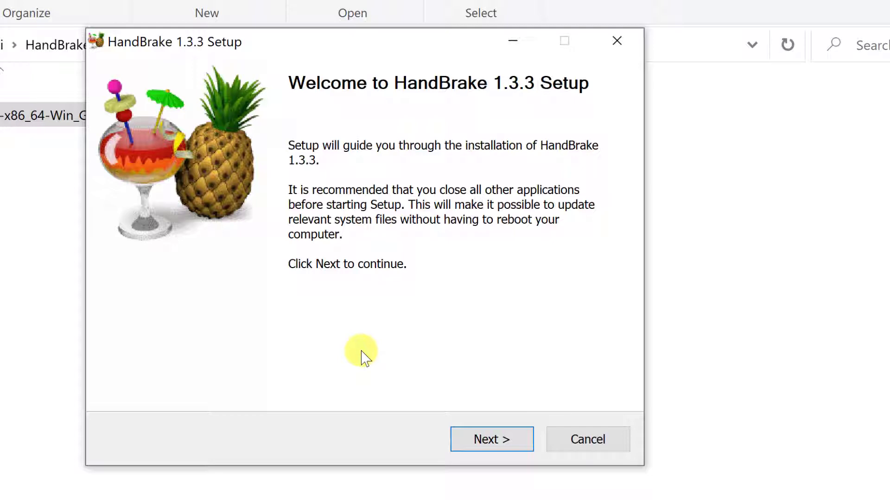
left_click(507, 443)
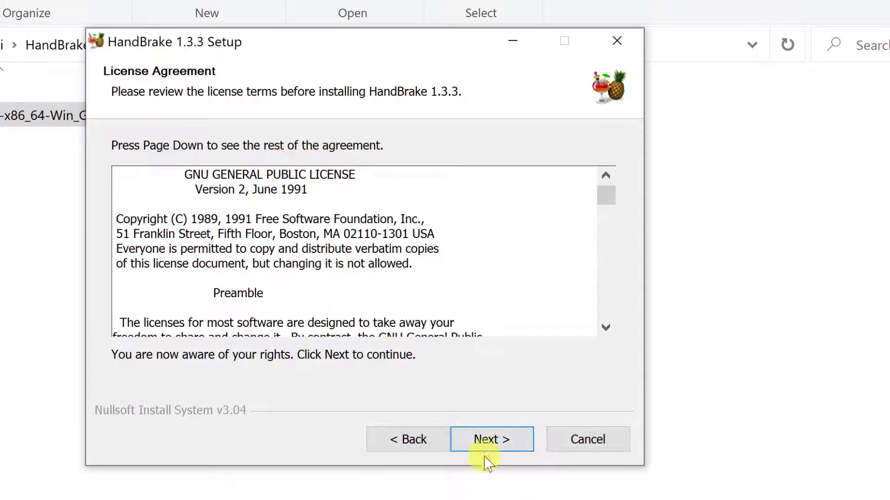
left_click(494, 445)
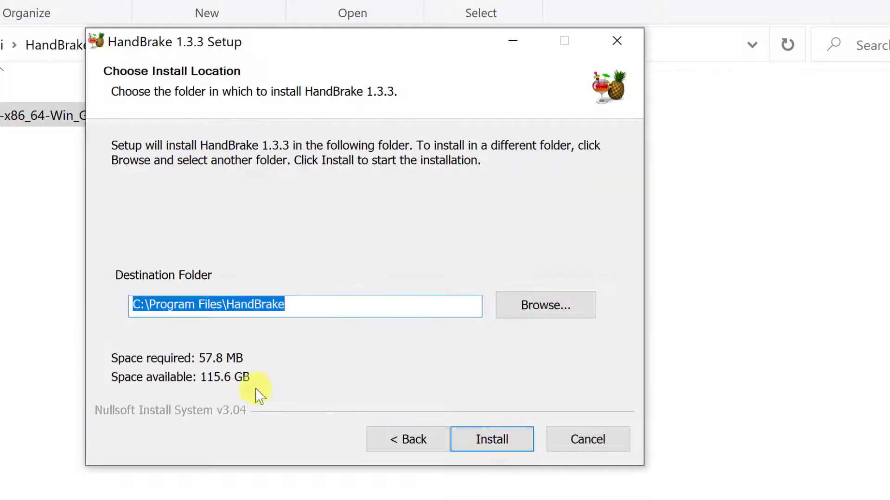
left_click(492, 442)
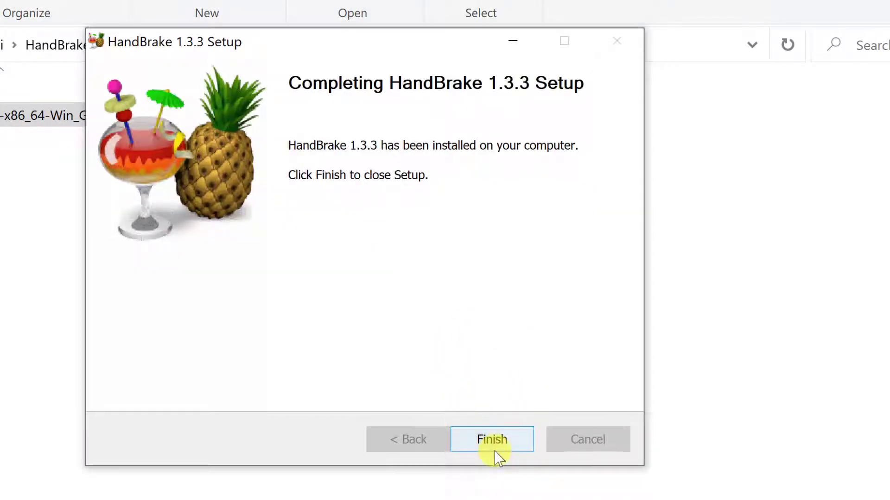
left_click(494, 449)
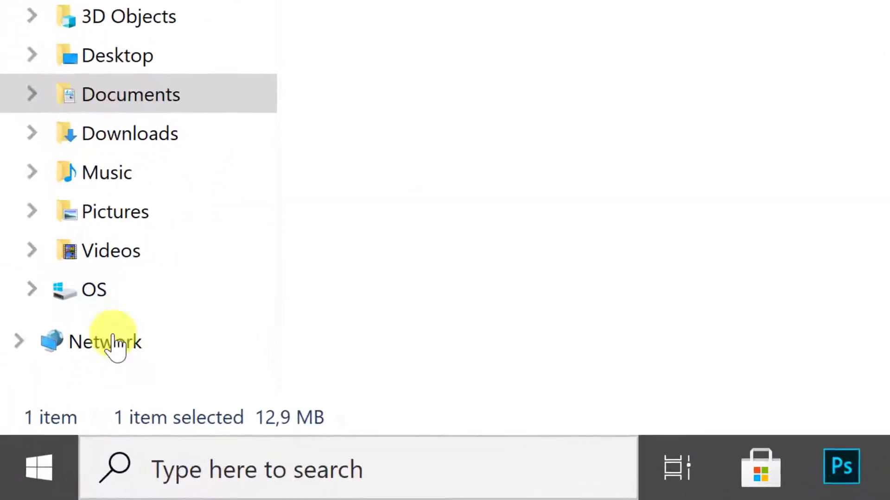
- Search Windows for "hand" and launch the installed HandBrake app
left_click(35, 482)
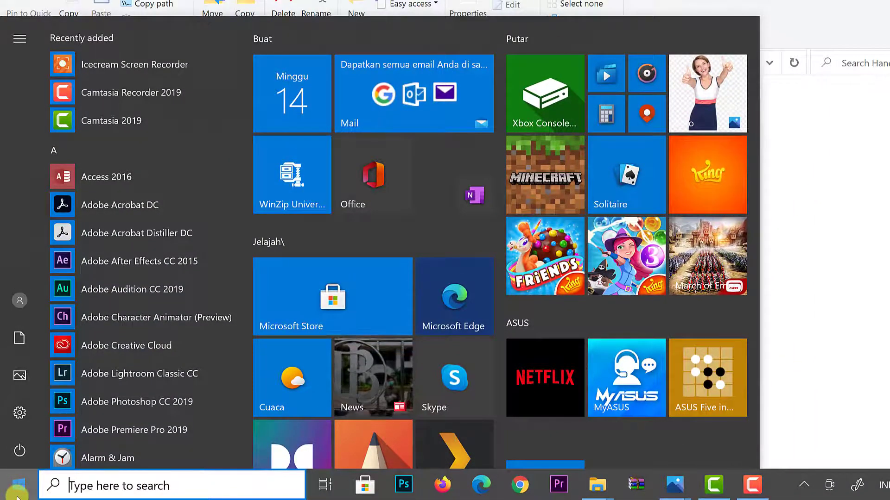
type("han")
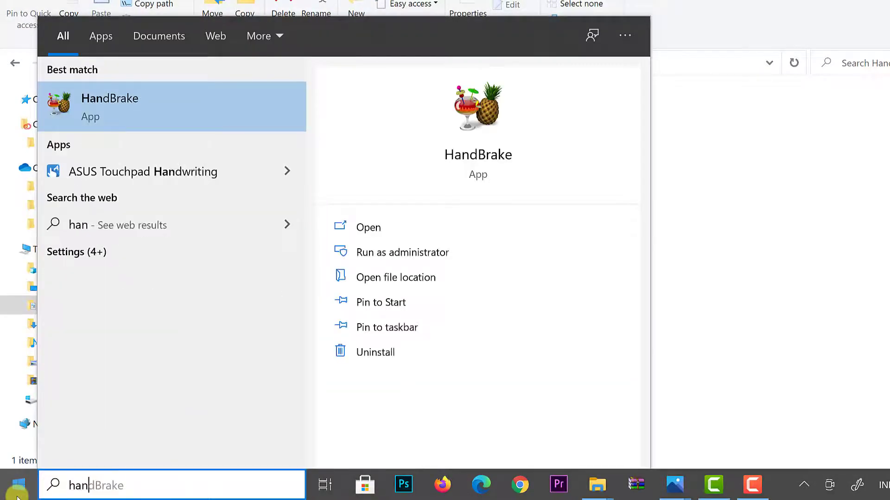
type("d")
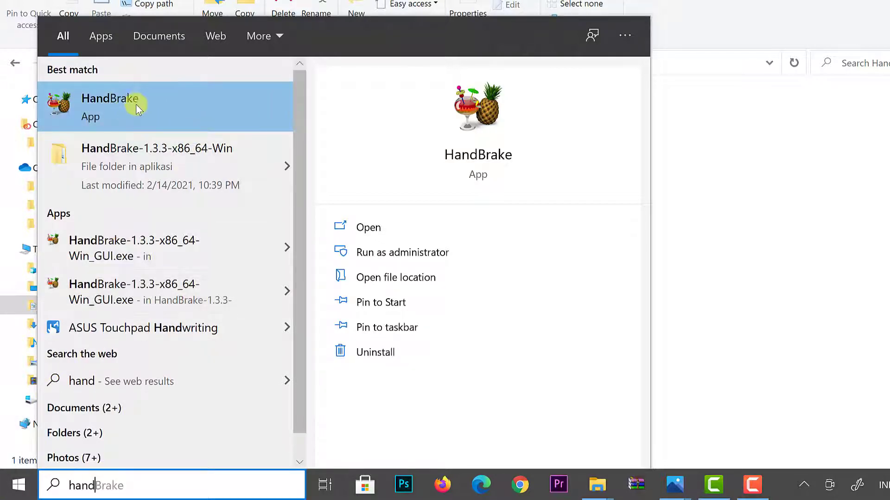
left_click(161, 117)
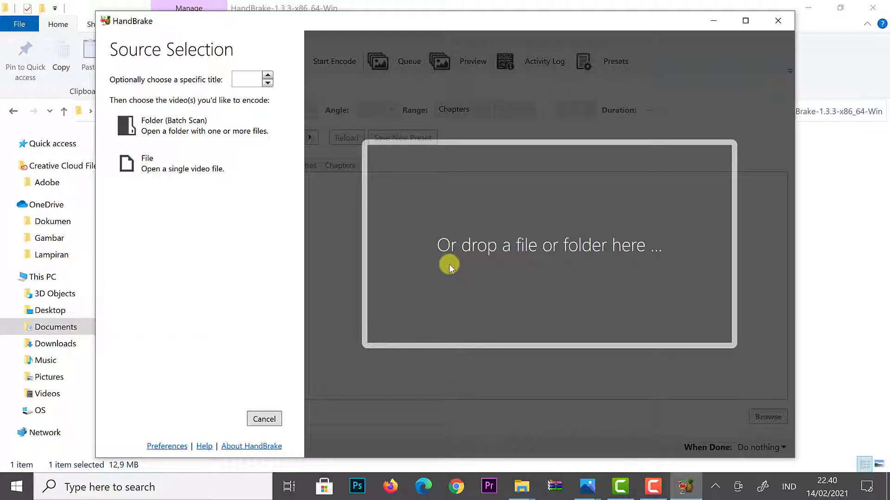
- Switch to the Videos folder in File Explorer and delete the previously converted M4V wedding video
left_click(521, 487)
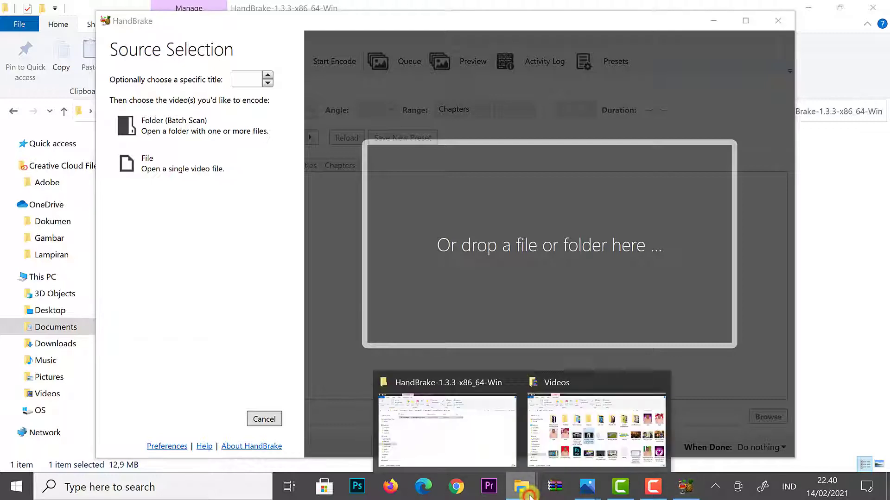
left_click(573, 471)
left_click(321, 277)
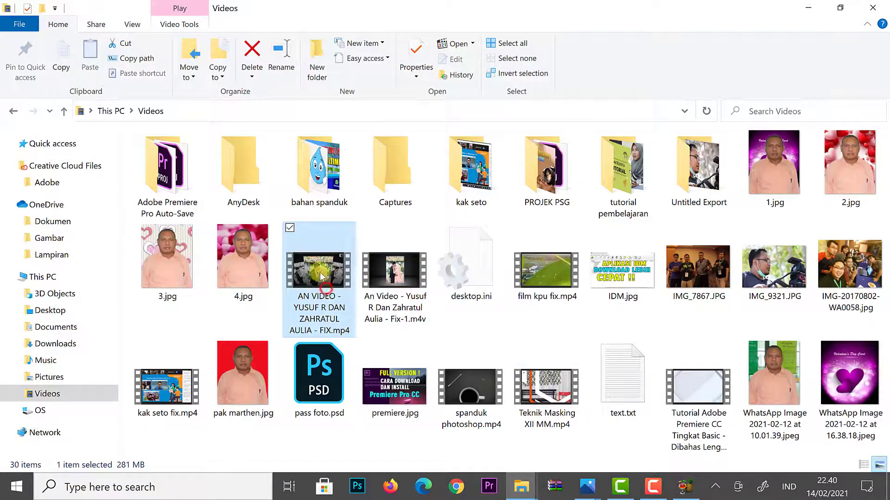
left_click(414, 296)
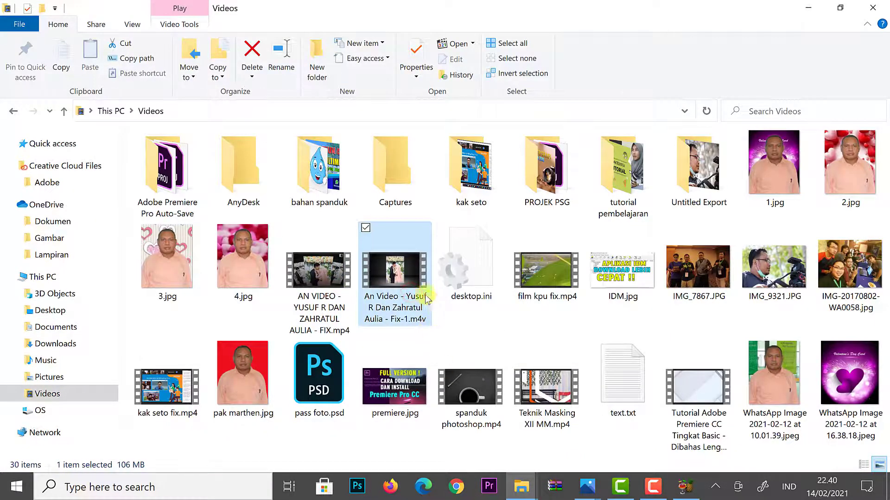
left_click_drag(425, 299, 397, 257)
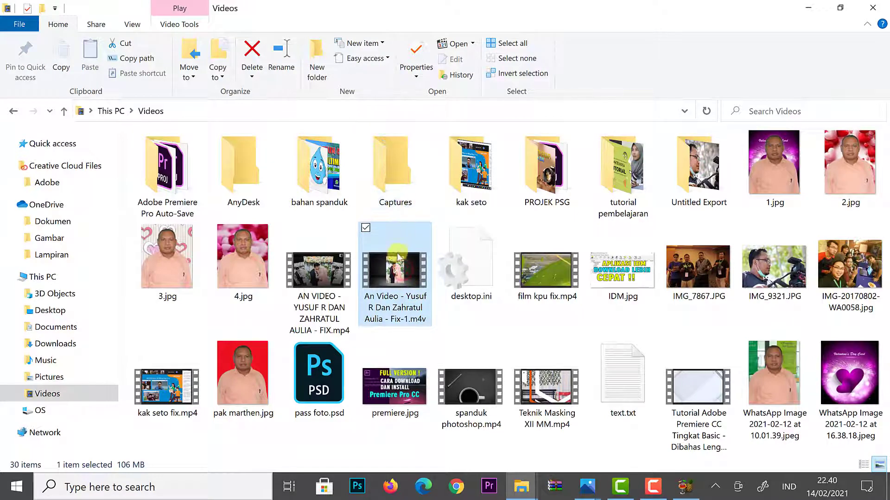
key("Delete")
- Load the original MP4 wedding video from the Videos folder straight into the HandBrake window as the source
left_click(323, 270)
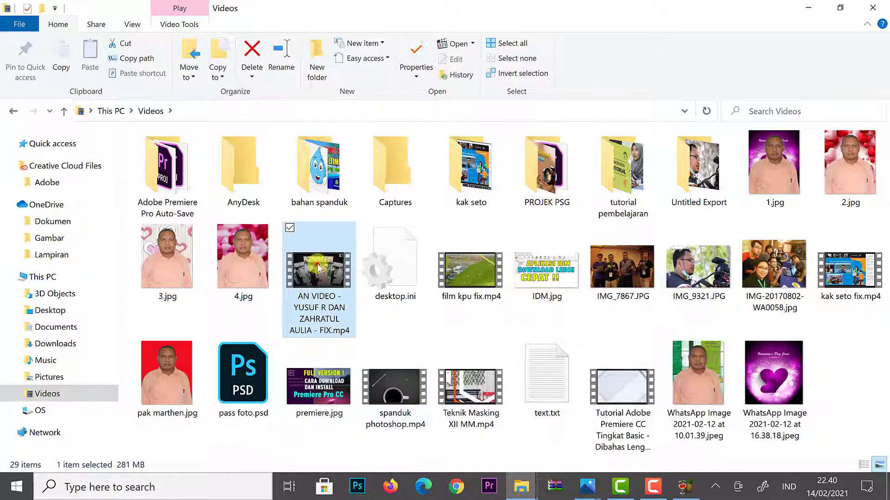
left_click_drag(318, 268, 520, 264)
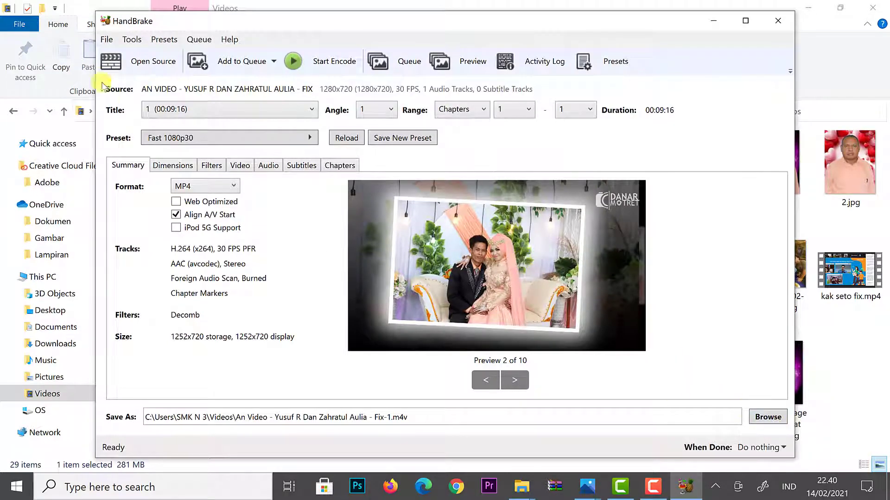
- Open the original MP4 wedding video from the Videos folder as a single-file source
left_click(127, 64)
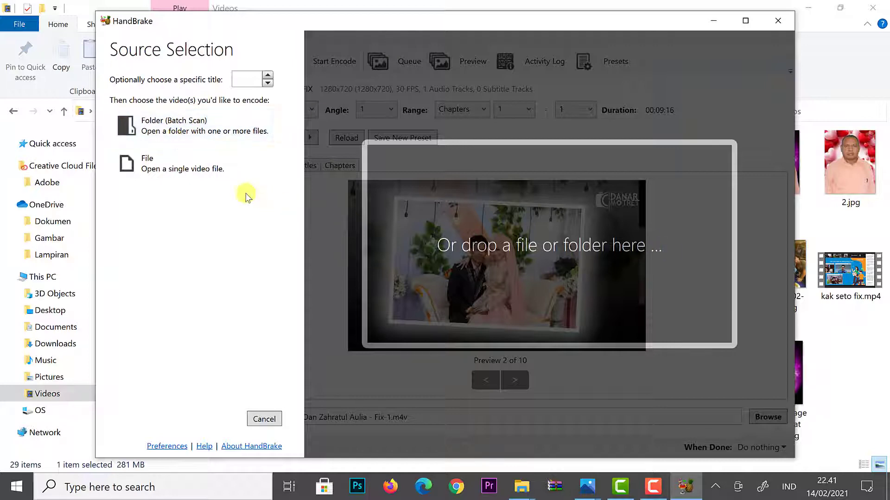
left_click(171, 167)
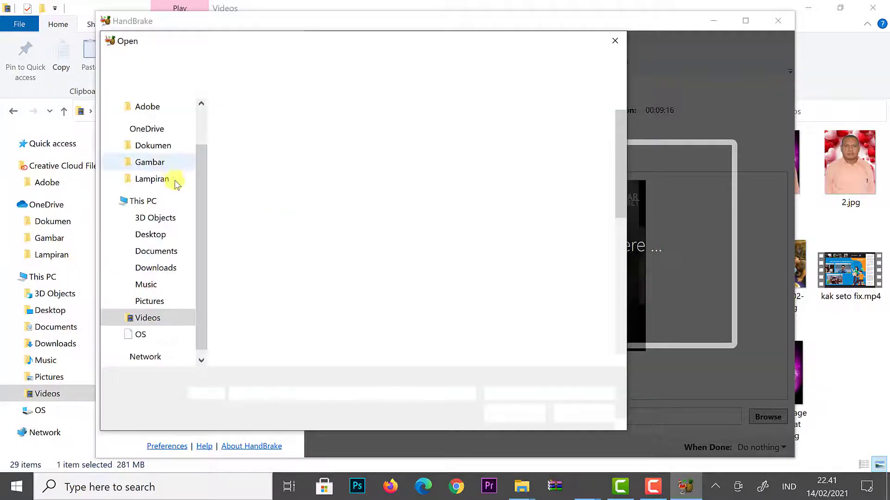
left_click(158, 320)
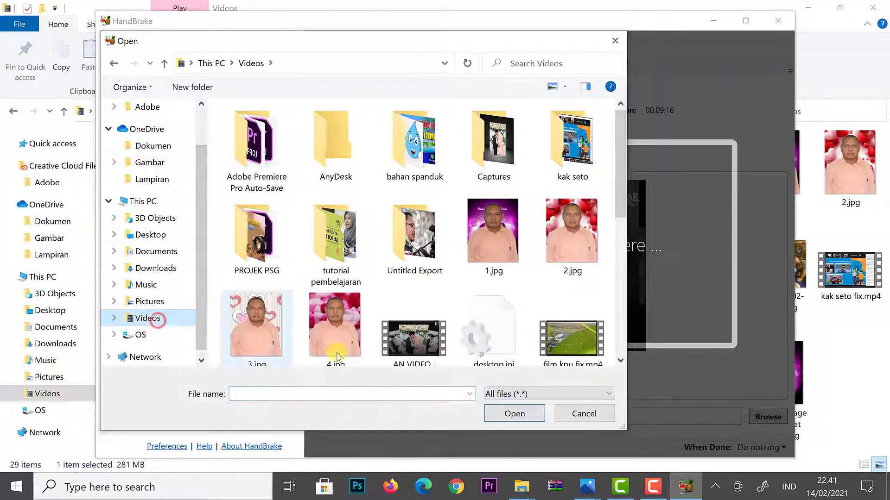
left_click(413, 338)
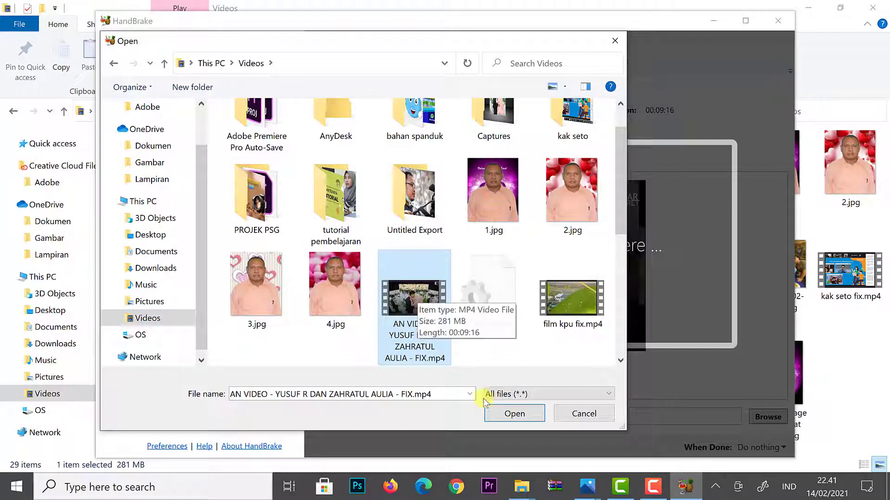
left_click(510, 415)
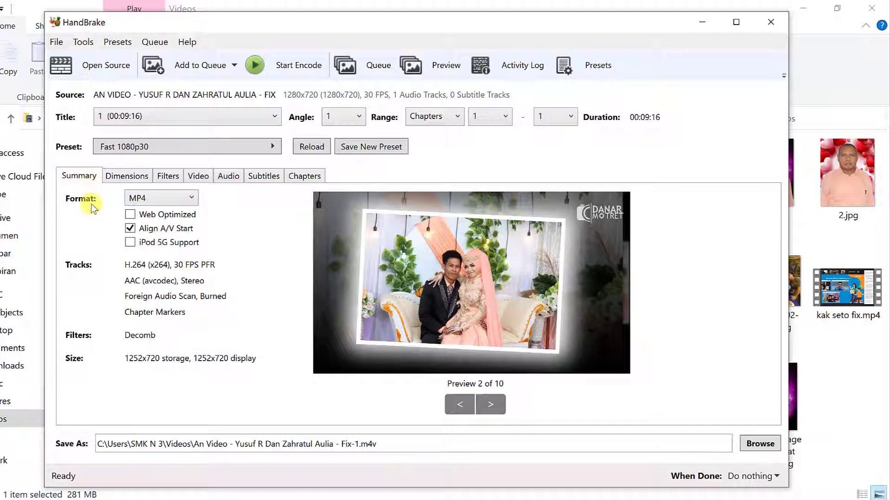
- Review the available output formats and select MP4 for the converted video
left_click(172, 200)
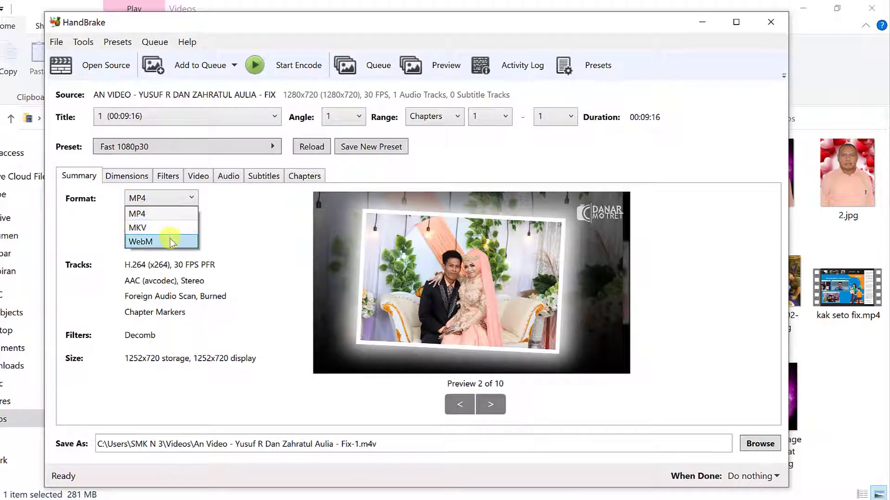
left_click(165, 212)
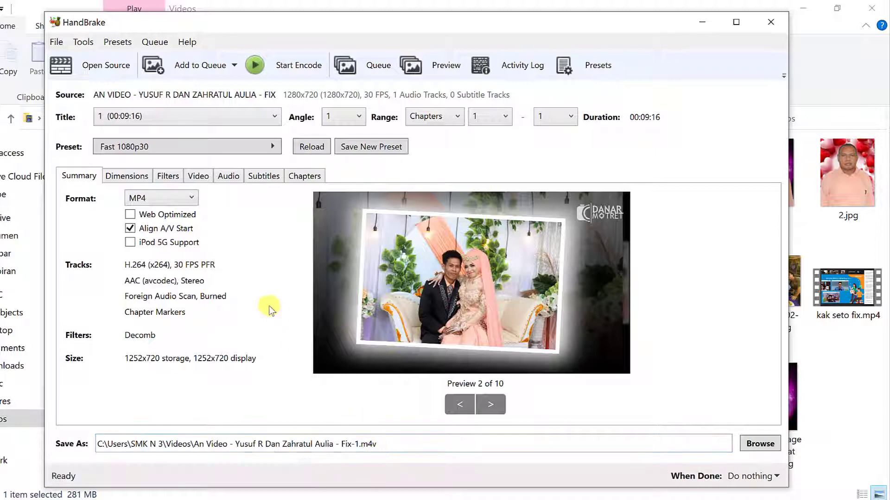
left_click(188, 197)
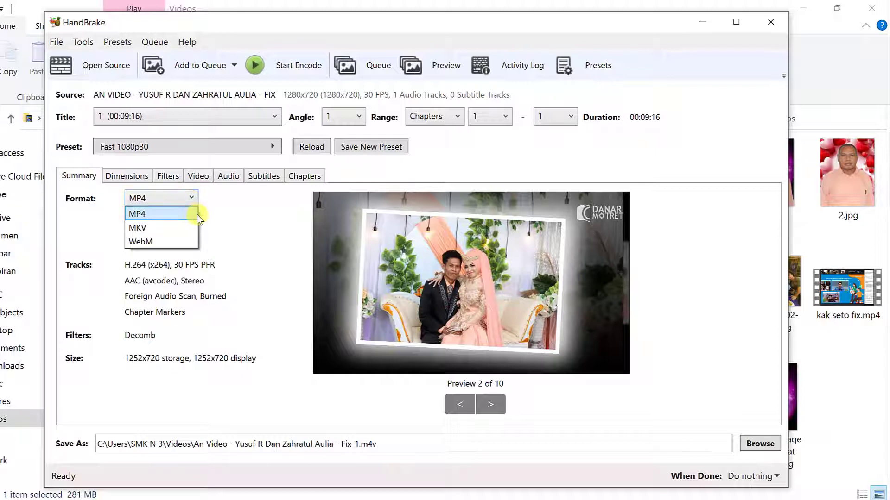
left_click(197, 215)
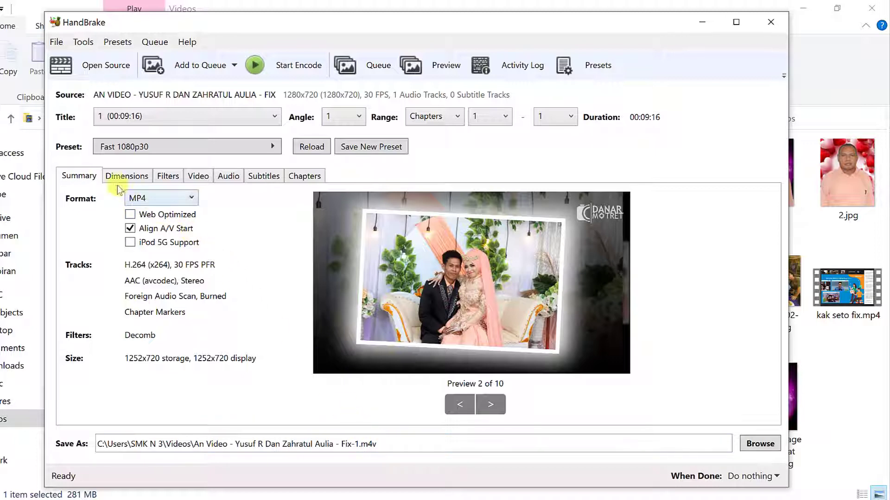
left_click(137, 198)
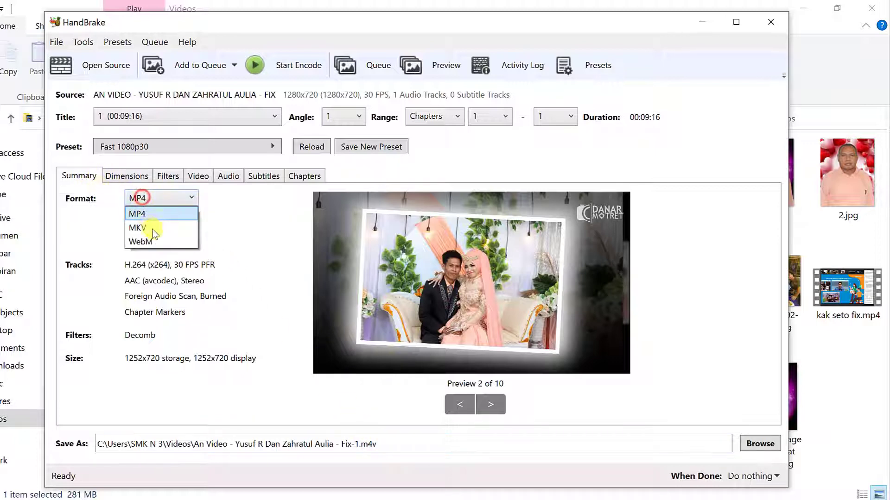
left_click(296, 273)
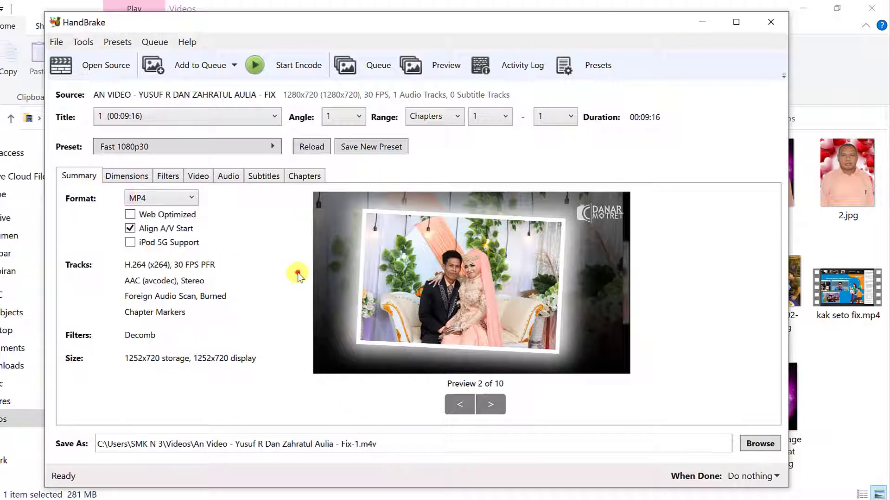
- In the video settings, try constant quality at RF 24.5 and at a higher quality, and return it to RF 22
left_click(194, 181)
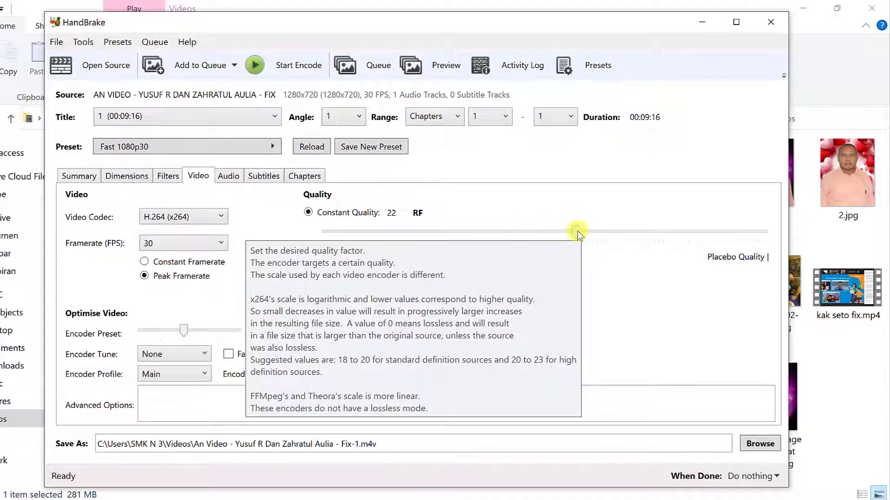
left_click_drag(578, 231, 556, 256)
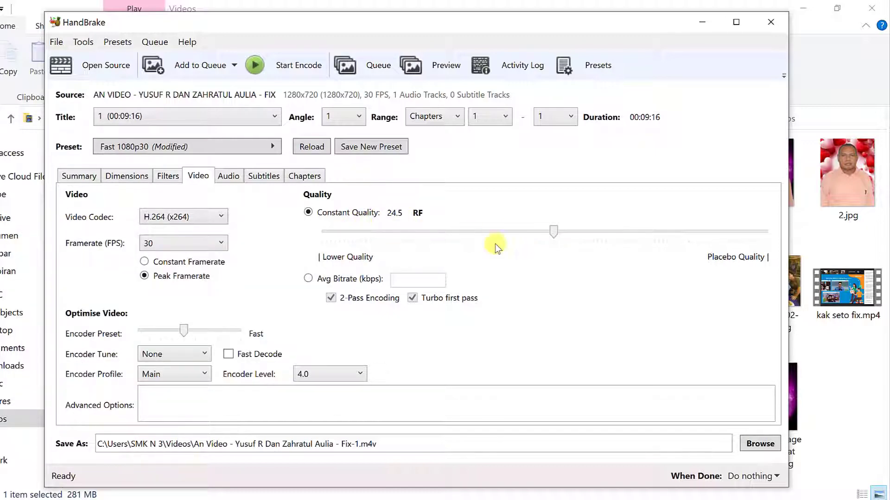
left_click(556, 234)
left_click_drag(556, 234, 639, 243)
left_click_drag(640, 233, 582, 226)
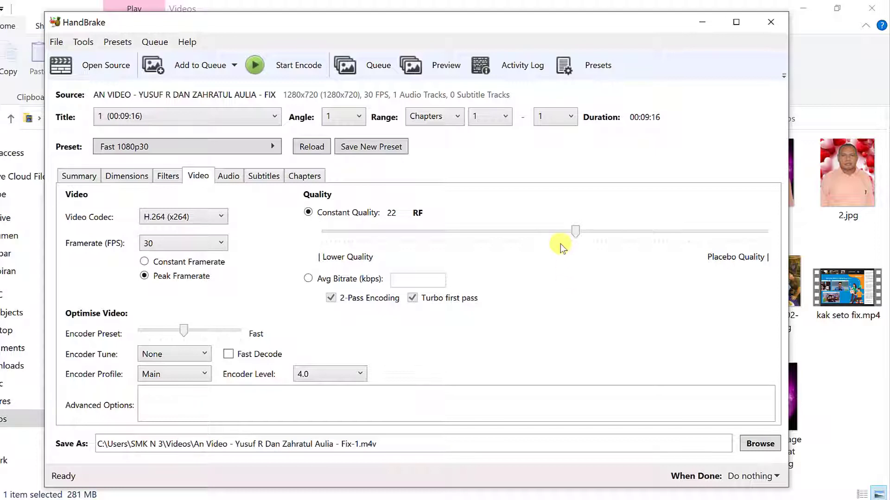
- Review the available video codecs, keeping H.264 (x264)
left_click(170, 220)
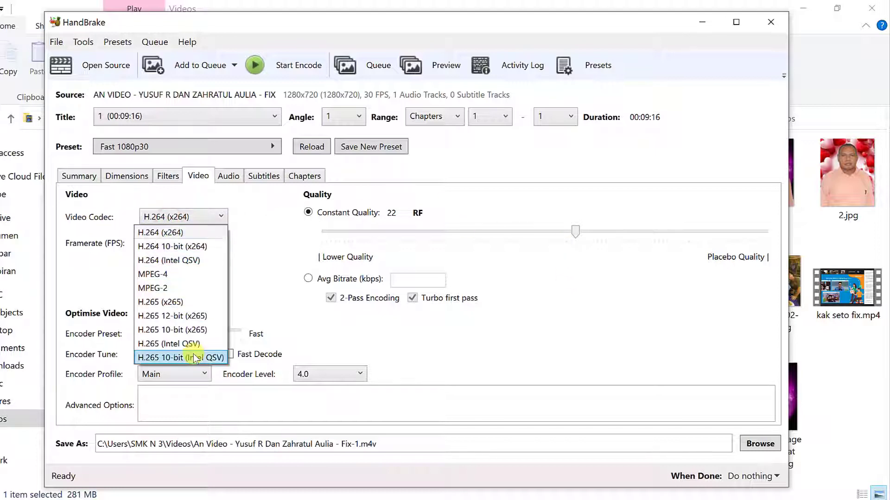
left_click(278, 237)
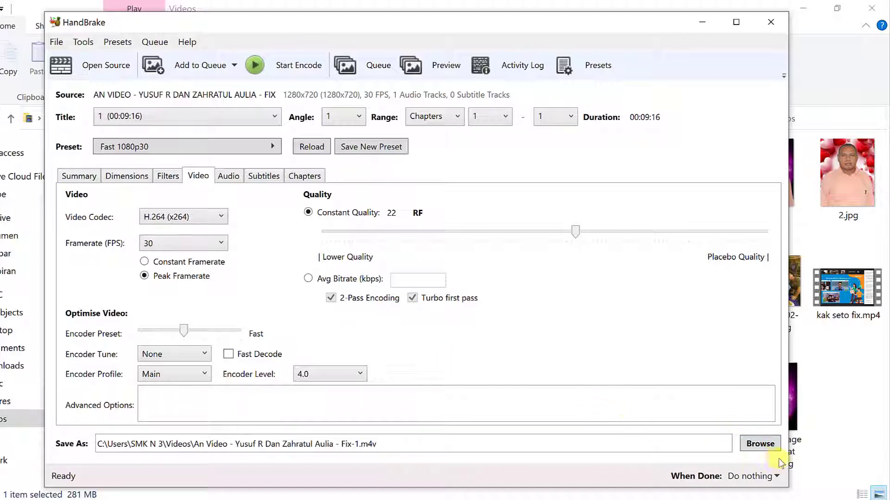
- Browse for the output destination, create a folder named "hasil convert" inside Videos, and open it
left_click(758, 445)
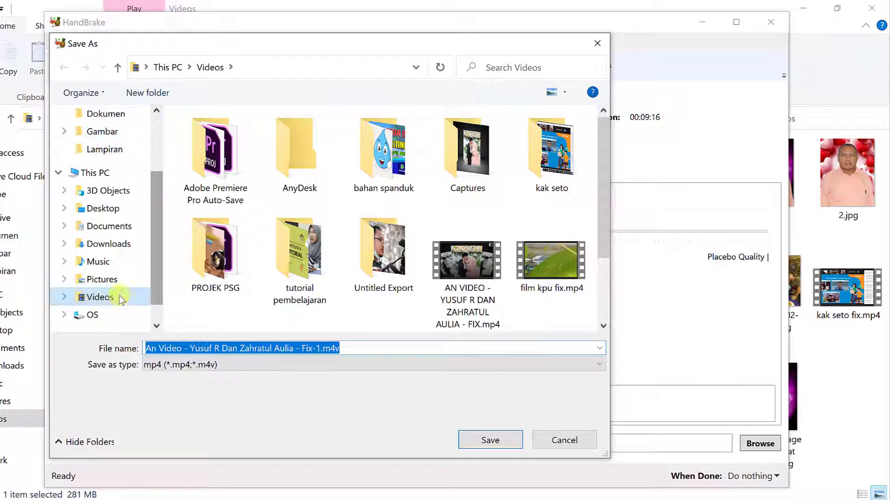
left_click(108, 303)
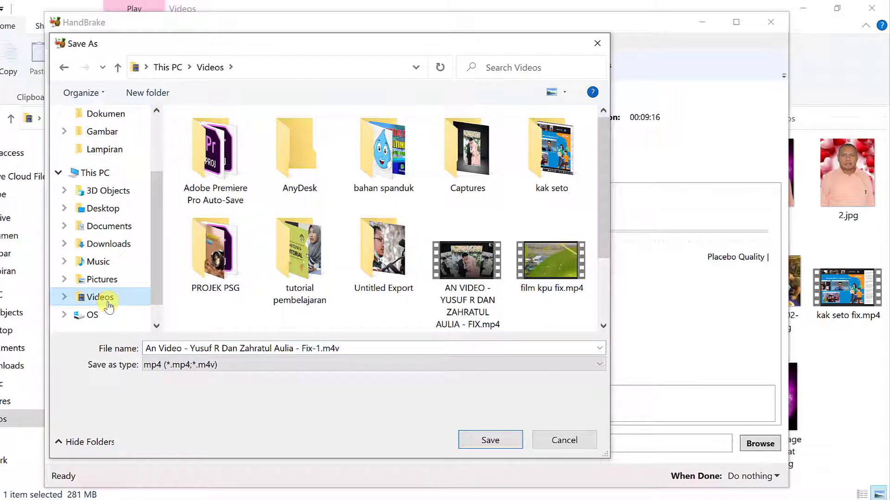
left_click(150, 94)
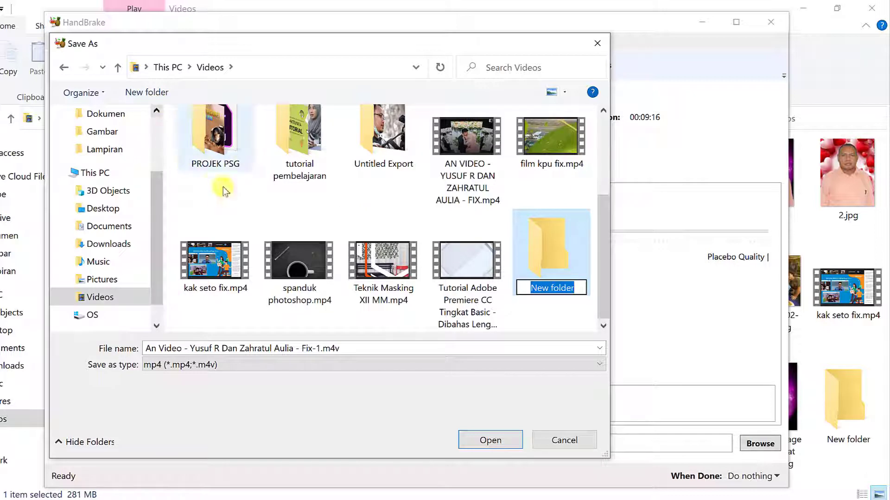
type("h")
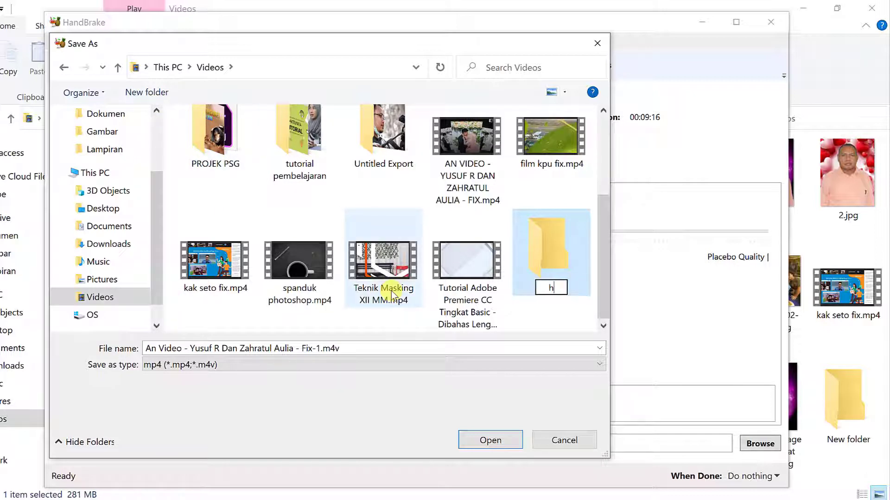
type("asil con")
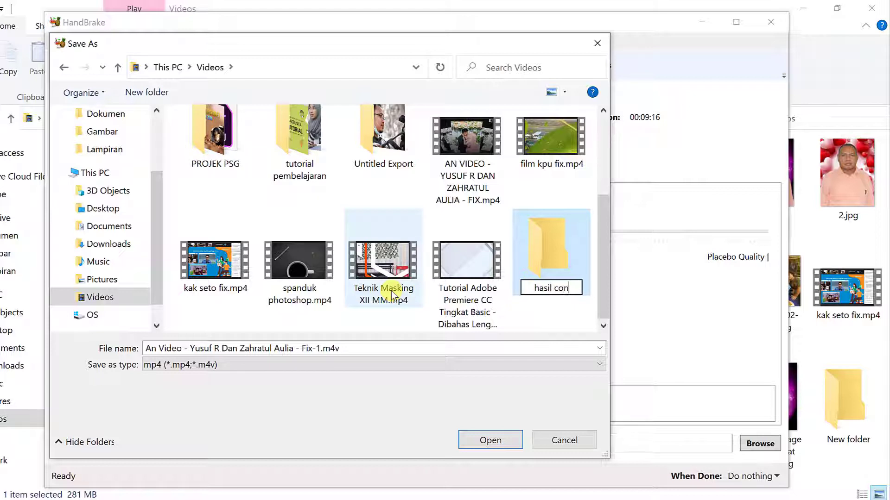
type("vert")
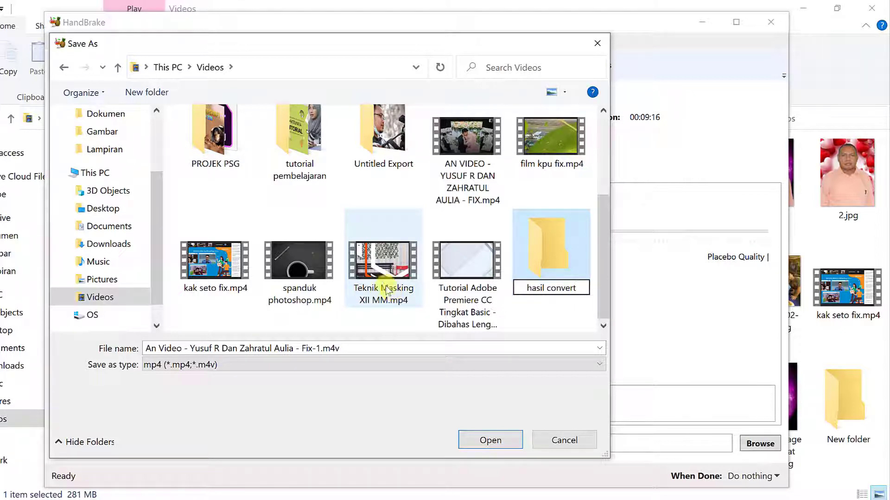
left_click(543, 246)
double_click(543, 246)
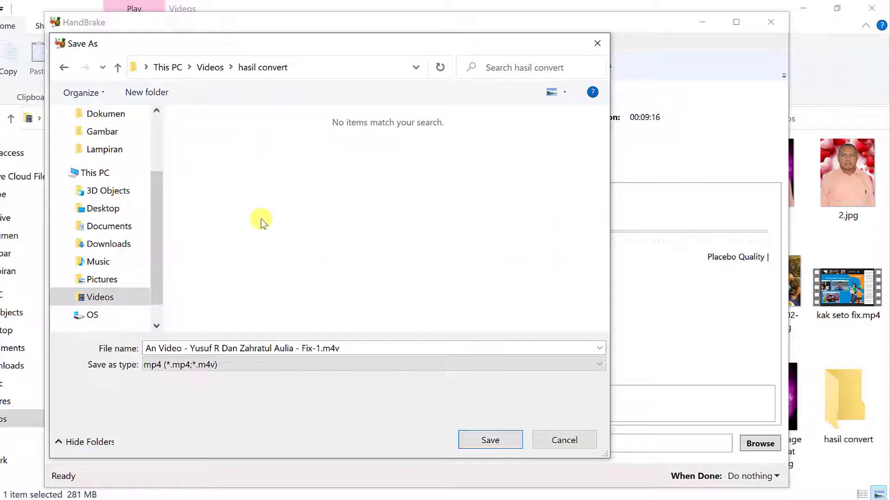
- Name the output file "hasil compres" and save it as the destination in the hasil convert folder
left_click(246, 347)
left_click(158, 358)
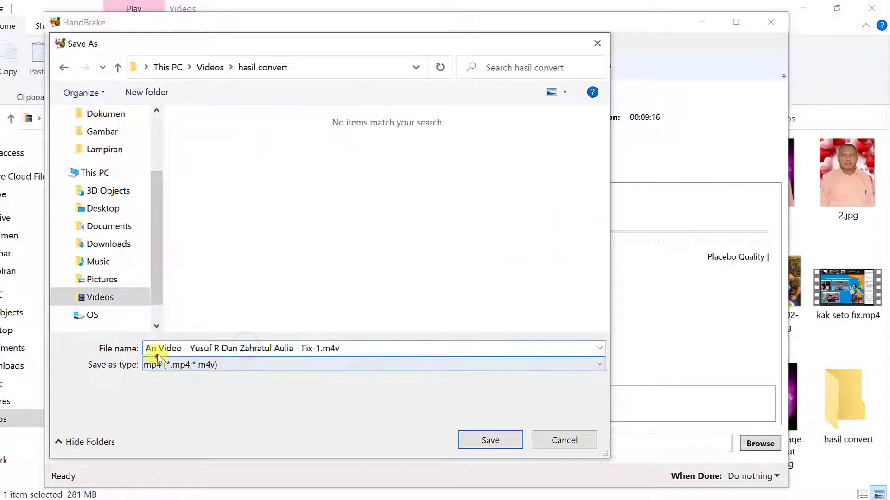
left_click(176, 348)
left_click(179, 348)
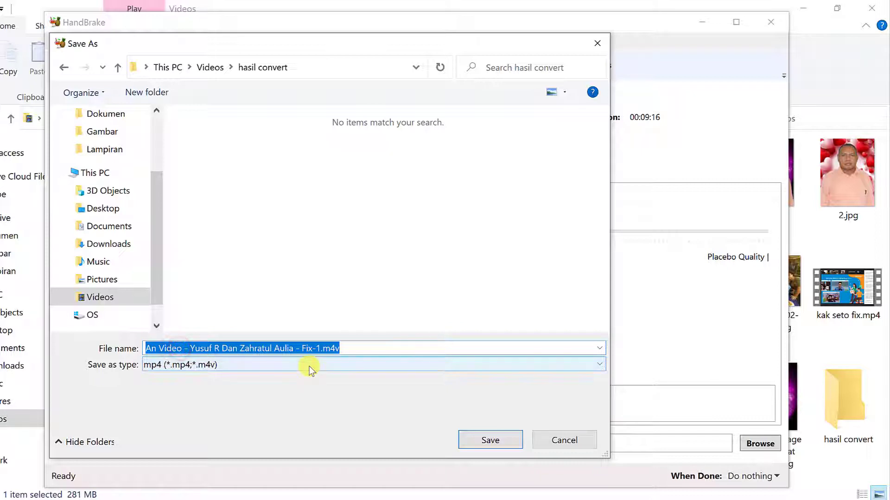
type("has")
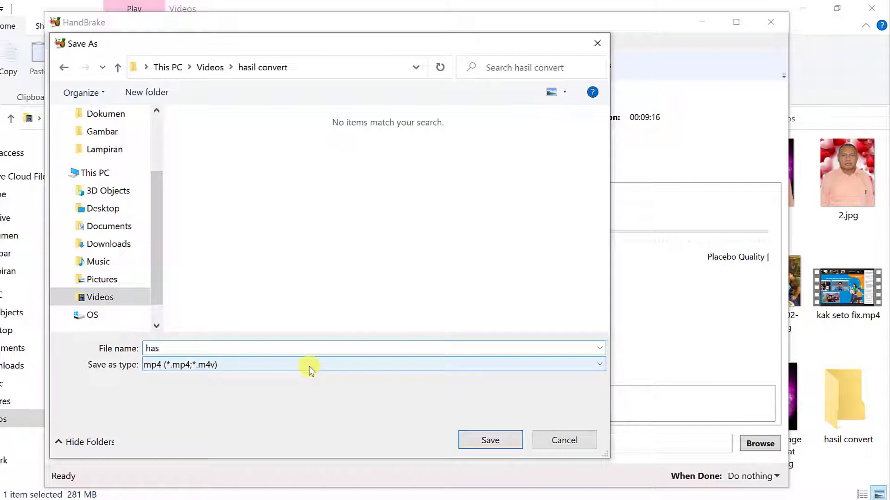
type("il compres")
left_click(500, 439)
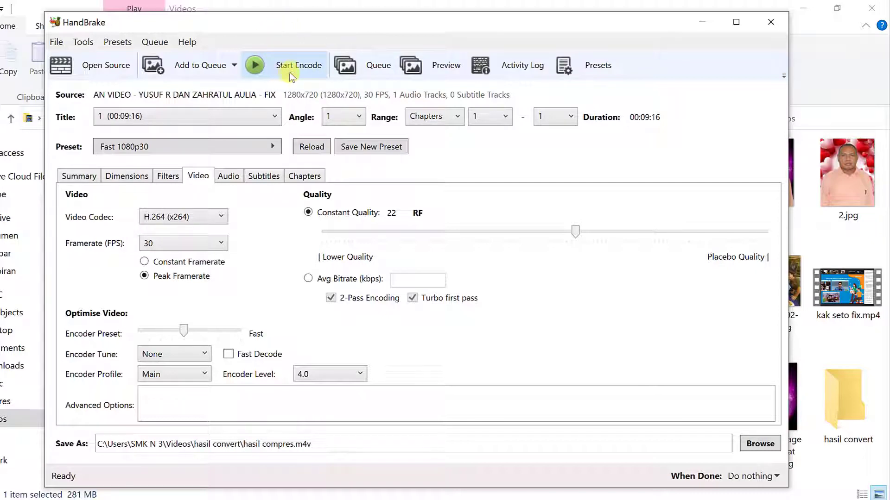
- Start encoding the video to the chosen output file, and stop the encode before it finishes
left_click(291, 72)
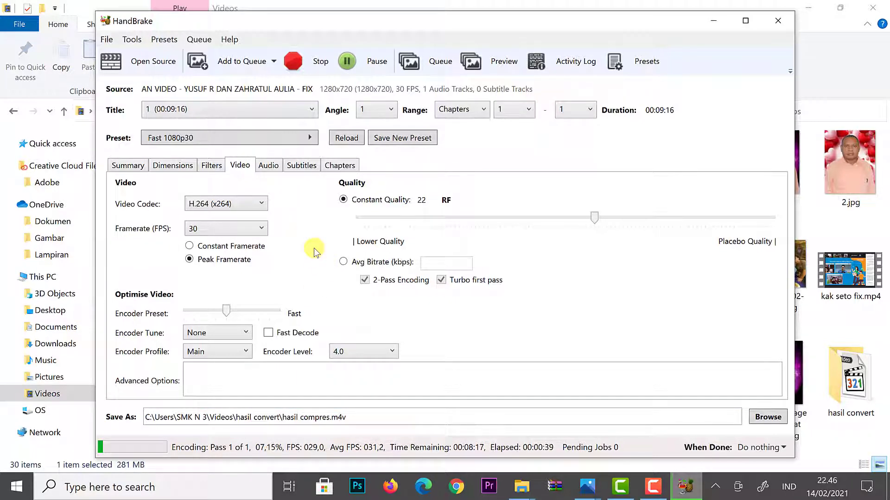
left_click(321, 61)
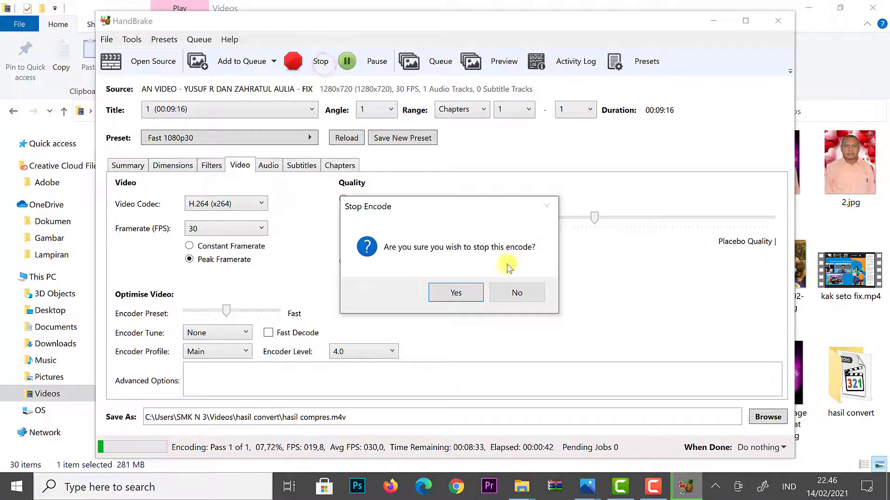
left_click(474, 292)
- Switch to File Explorer and check the original MP4 wedding video's file size in its properties
left_click(861, 92)
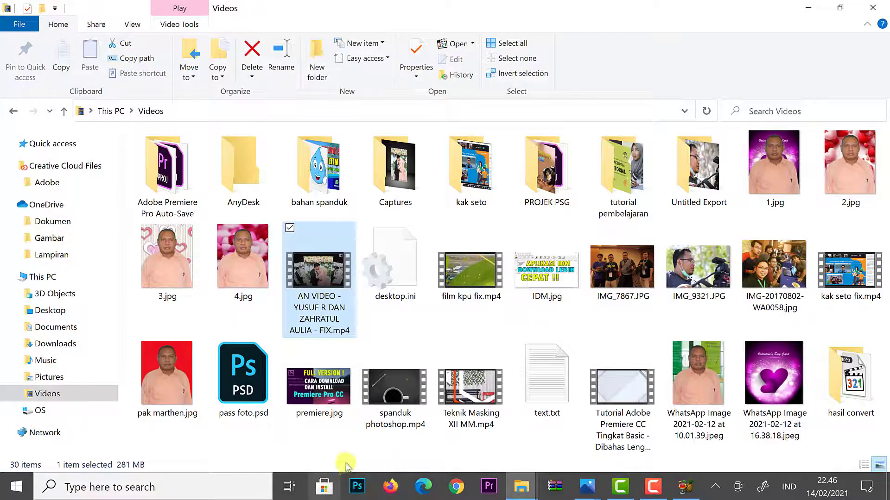
right_click(317, 278)
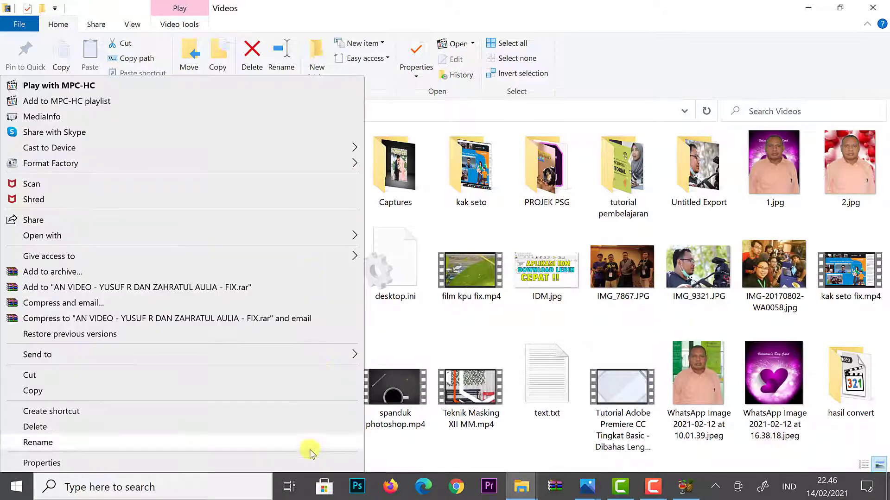
left_click(308, 462)
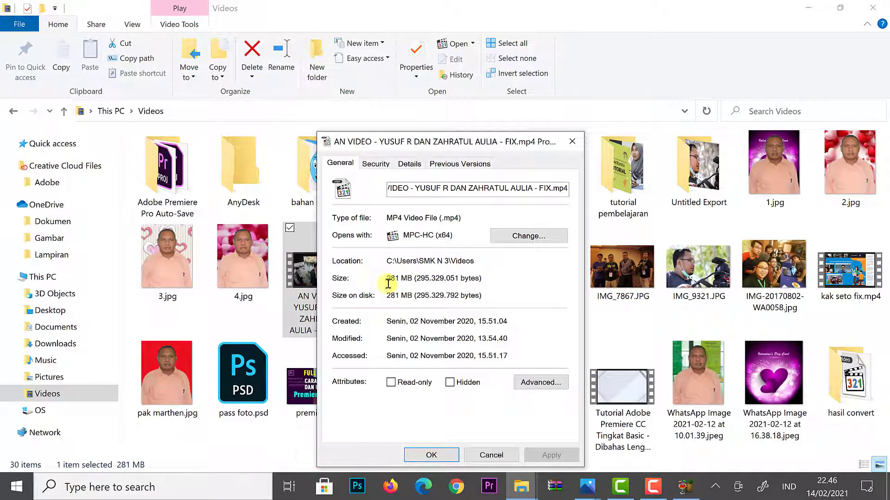
left_click(572, 141)
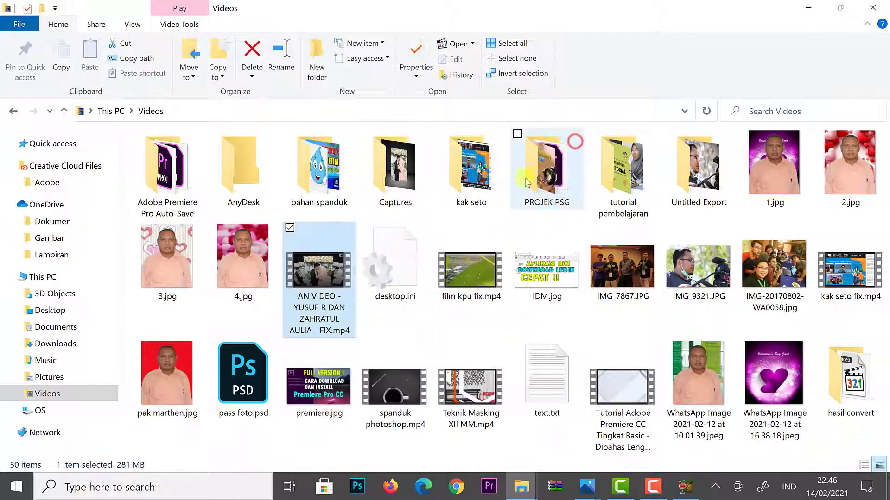
- Open the Captures folder and check the file size of the previously converted M4V video in its properties
double_click(402, 183)
left_click(181, 203)
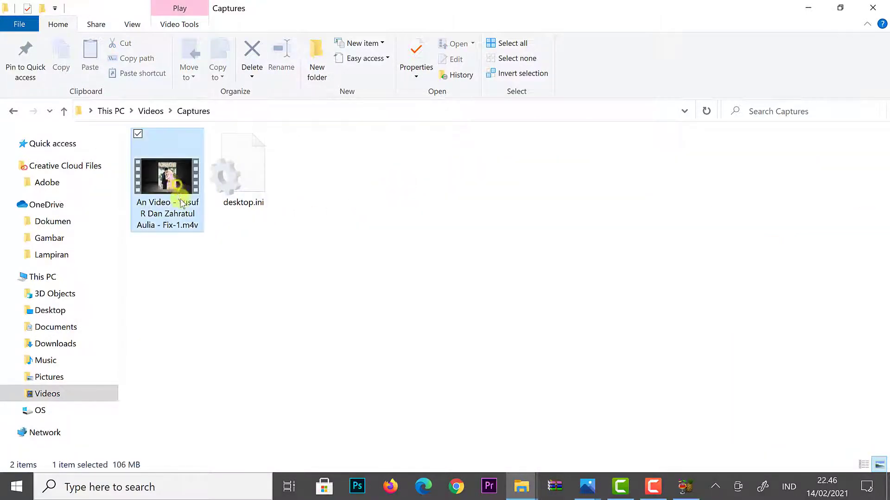
right_click(181, 203)
left_click(205, 462)
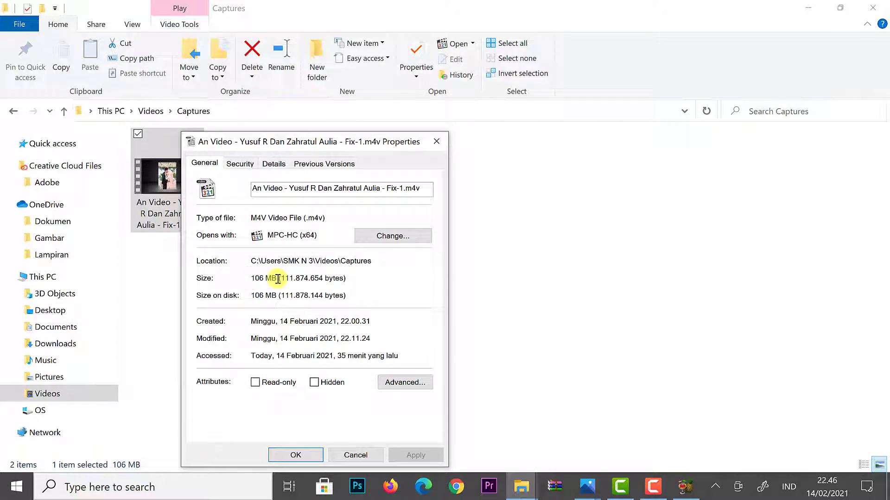
left_click(363, 454)
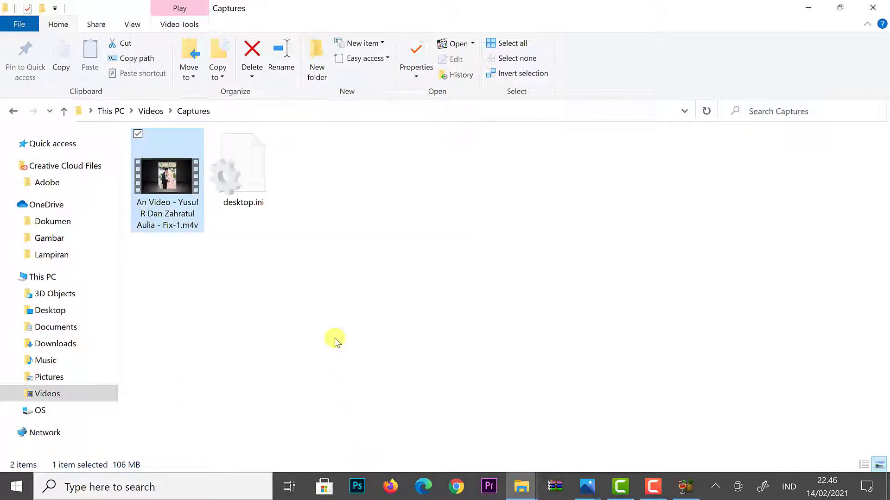